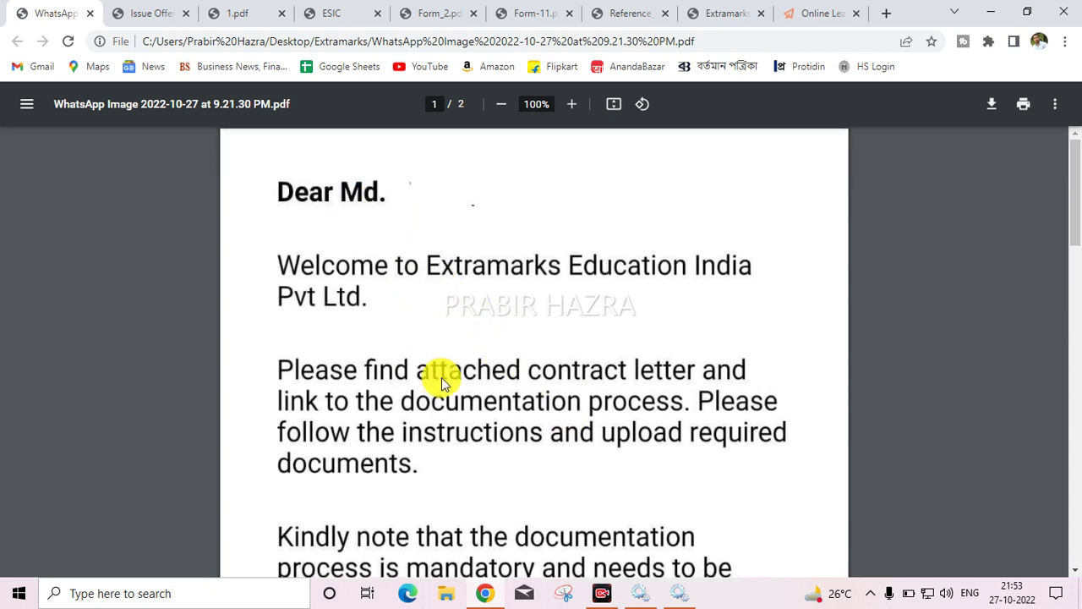
Read the Extramarks welcome e-mail PDF as far as the careers documentation link on its first page.
scroll(435, 375, "down", 2)
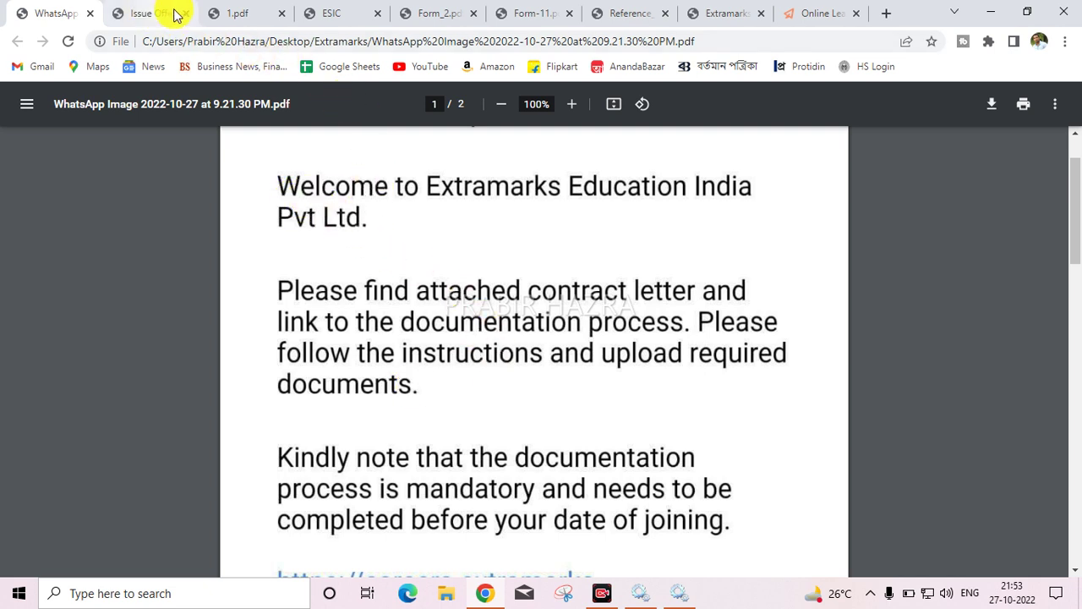
left_click(148, 13)
left_click(59, 10)
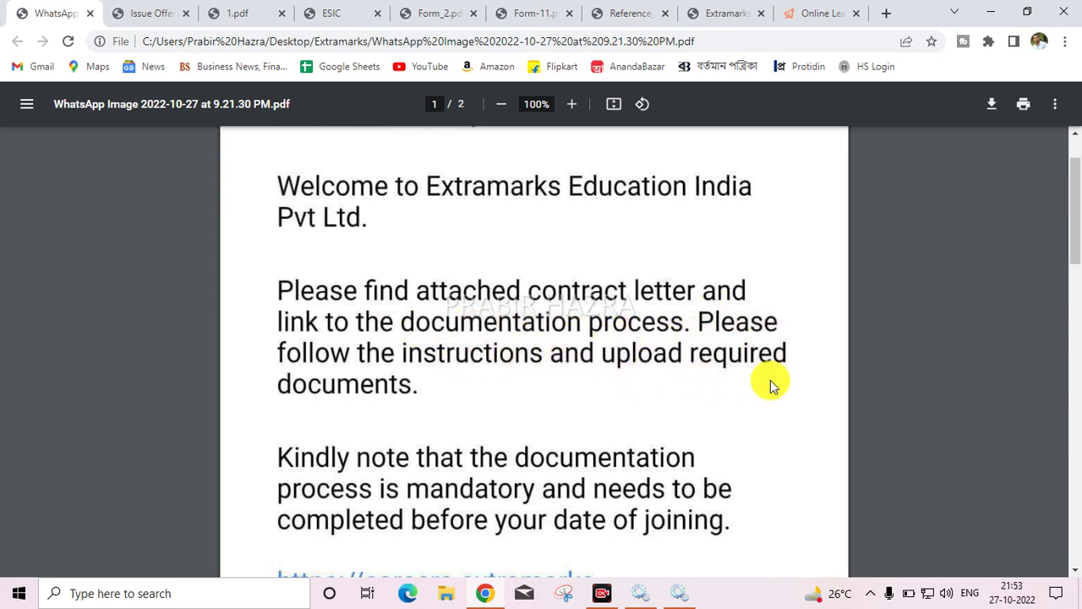
scroll(415, 409, "down", 1)
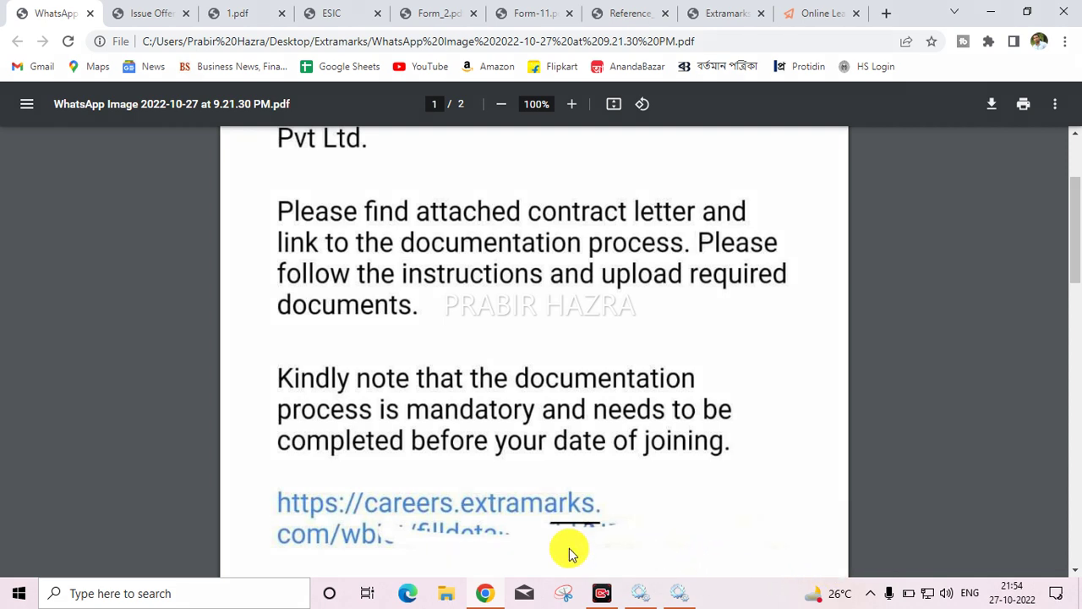
mouse_move(241, 479)
left_mouse_down()
mouse_move(295, 562)
mouse_move(645, 564)
left_mouse_up()
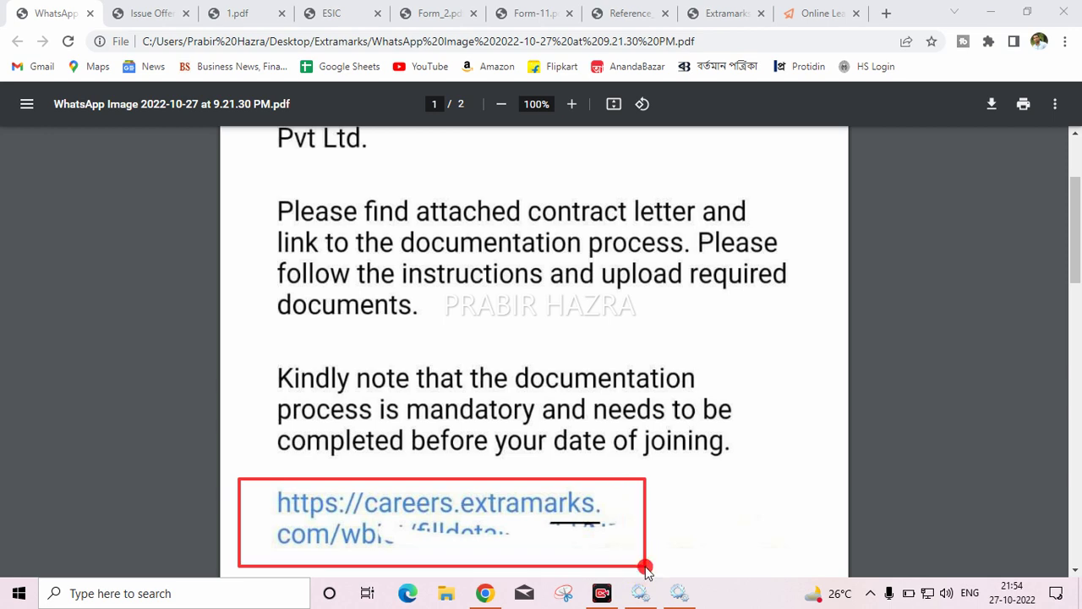
key("Escape")
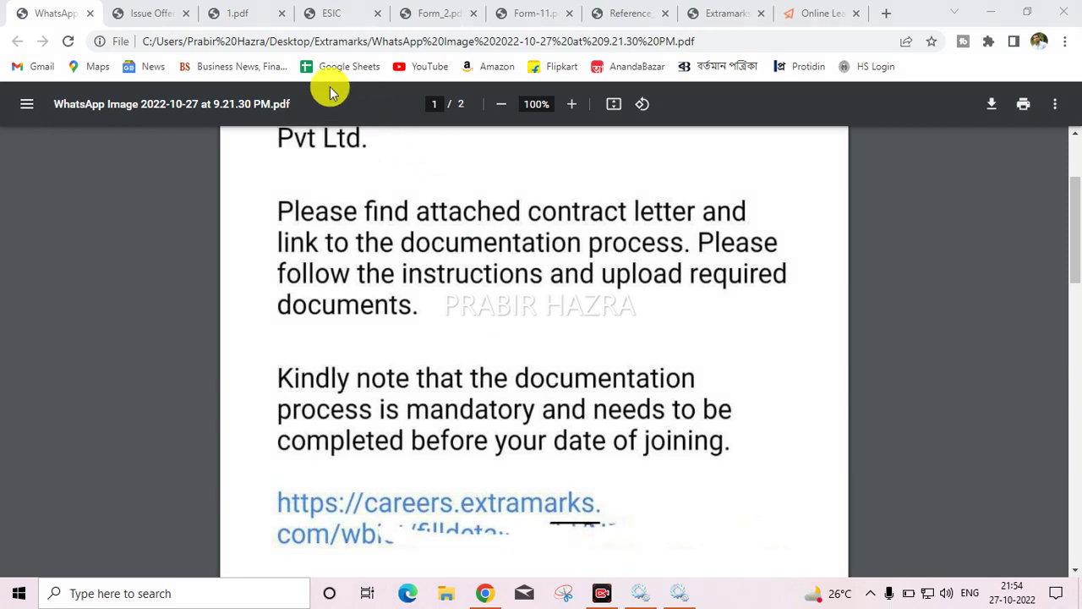
Look over the appointment letter and the Extramarks homepage, ending on the careers documentation form.
left_click(251, 10)
left_click(152, 10)
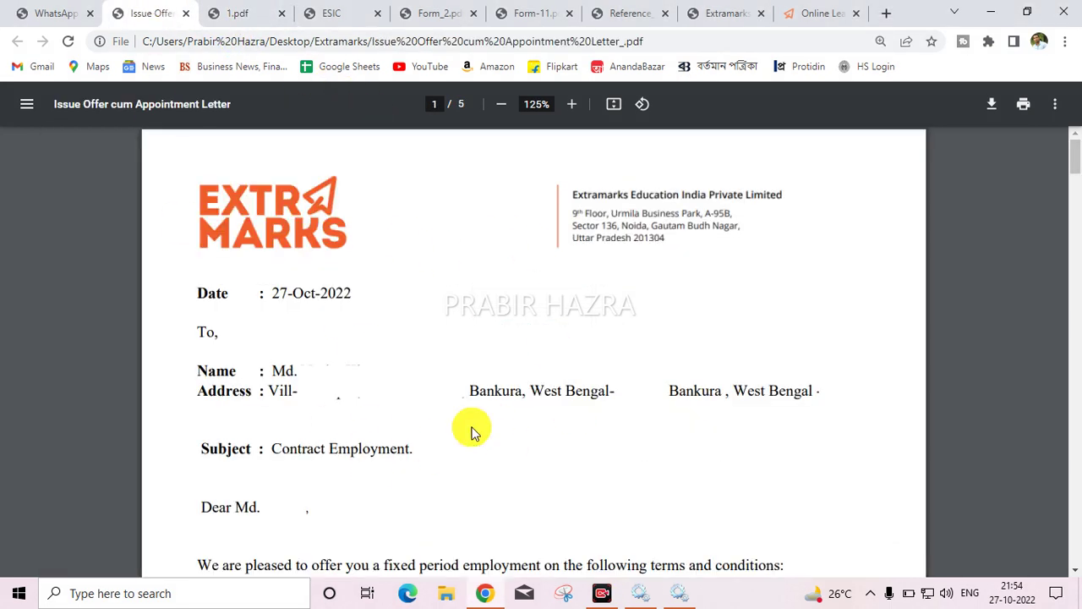
left_click(48, 10)
left_click(825, 9)
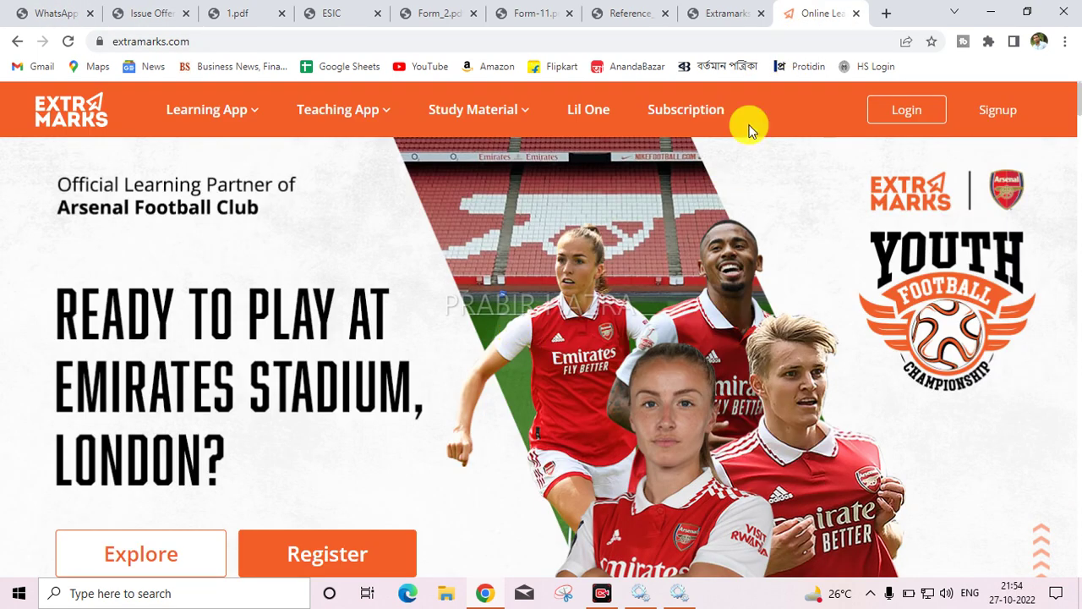
left_click(727, 10)
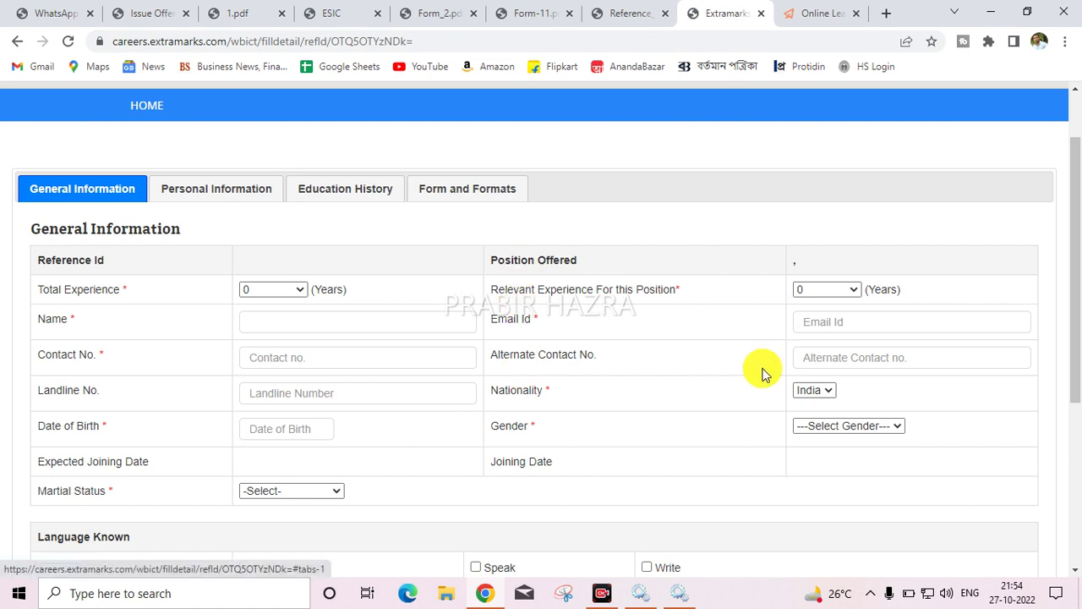
Return to the welcome e-mail PDF and read its second page down to the careers link.
left_click(68, 13)
scroll(430, 282, "down", 5)
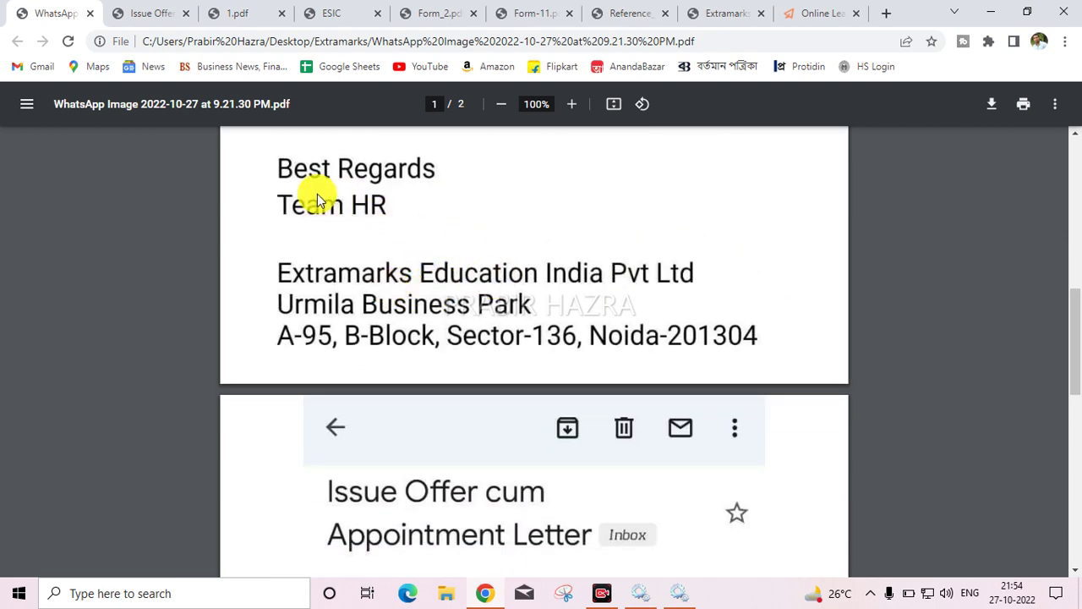
scroll(628, 282, "down", 4)
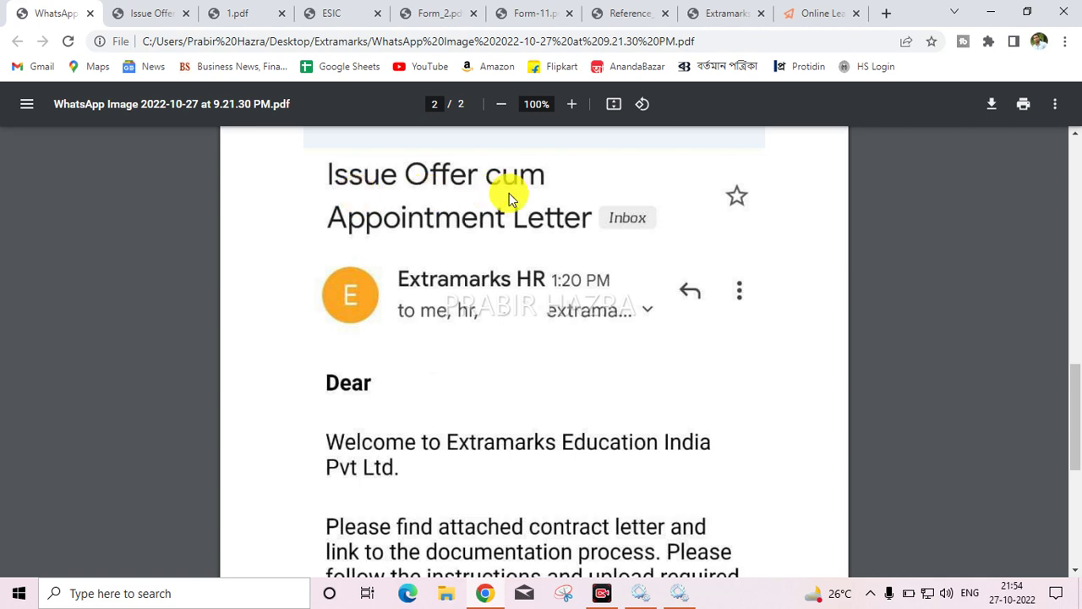
scroll(483, 290, "down", 2)
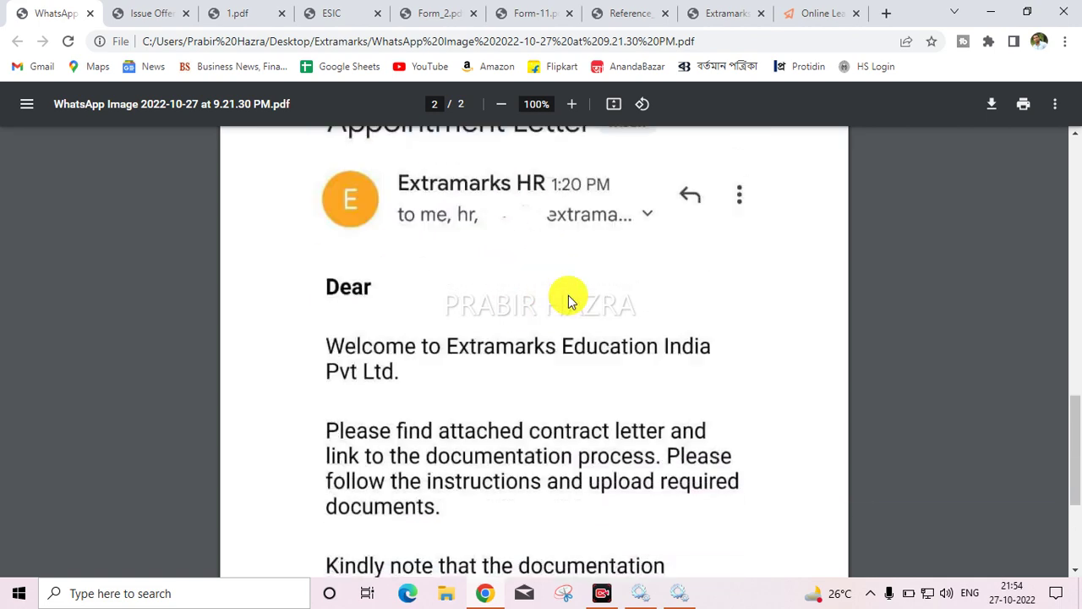
scroll(720, 307, "down", 3)
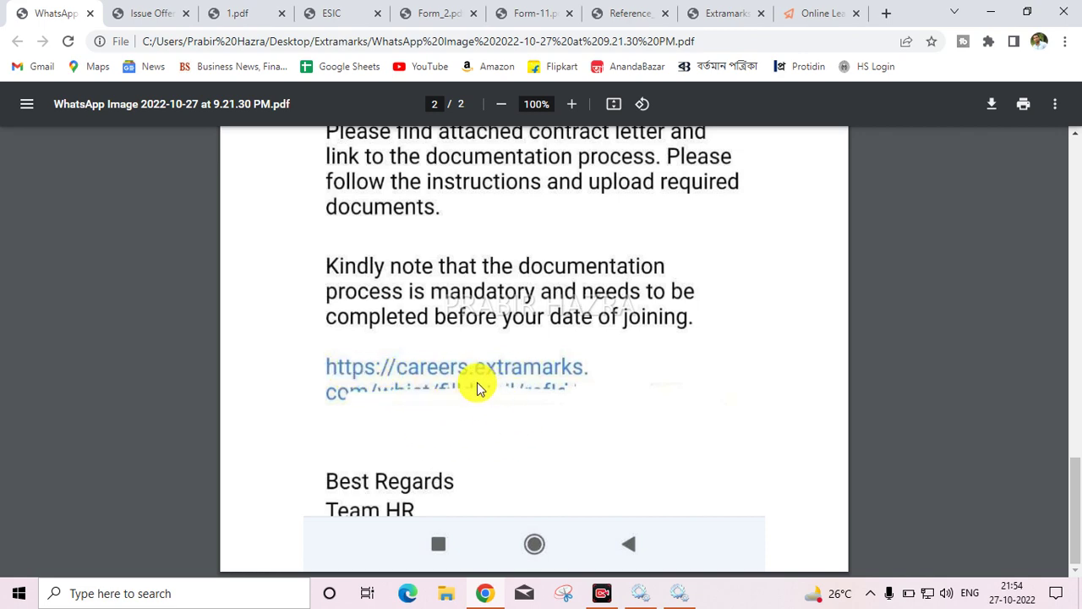
Switch back to the careers form and view the Total Experience choices under General Information.
left_click(718, 13)
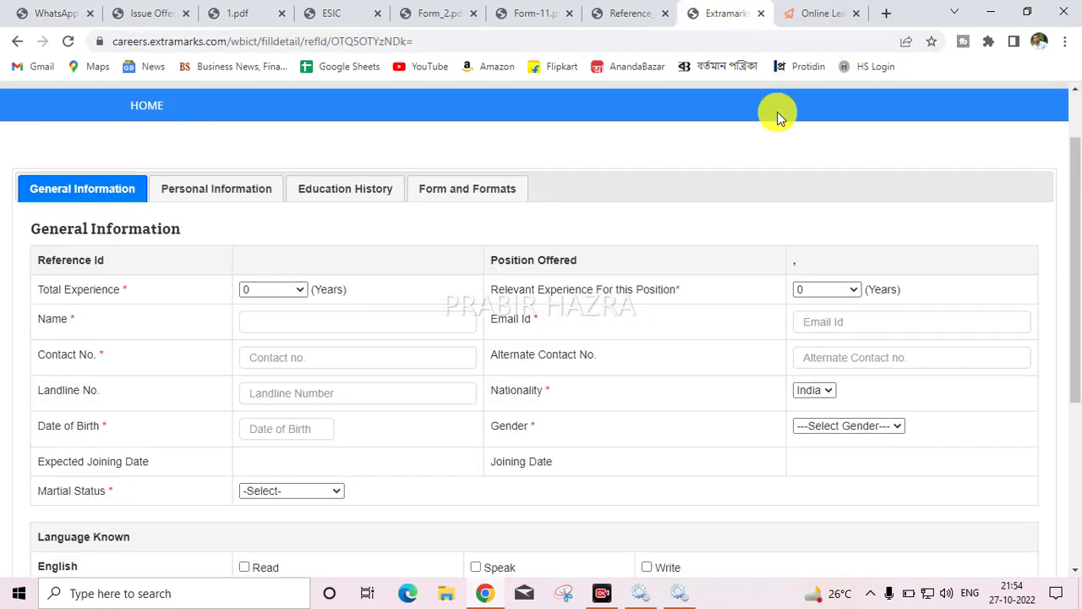
scroll(550, 235, "down", 1)
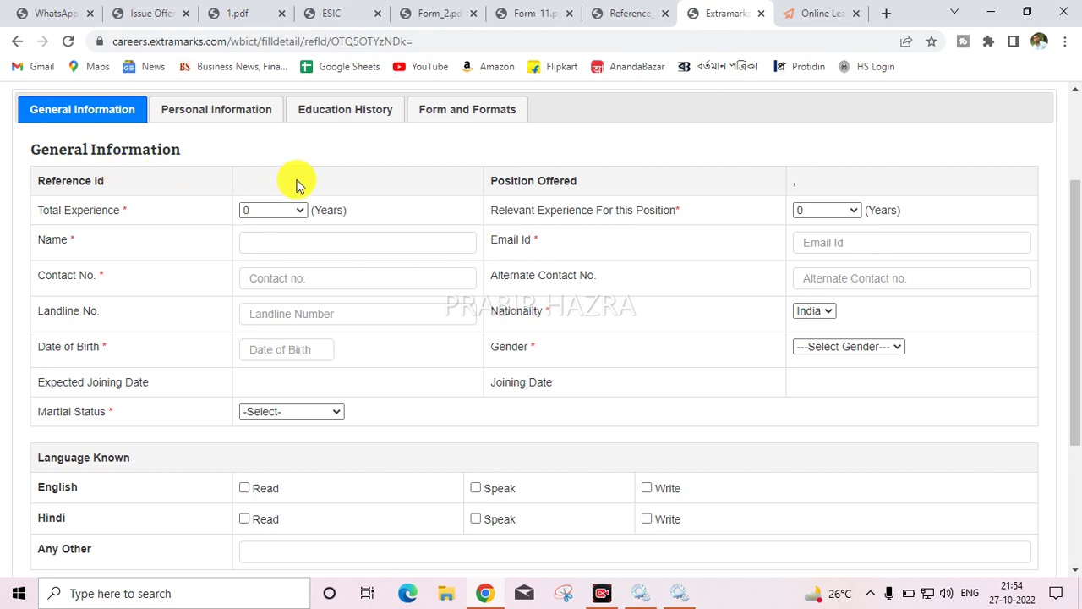
left_click(258, 211)
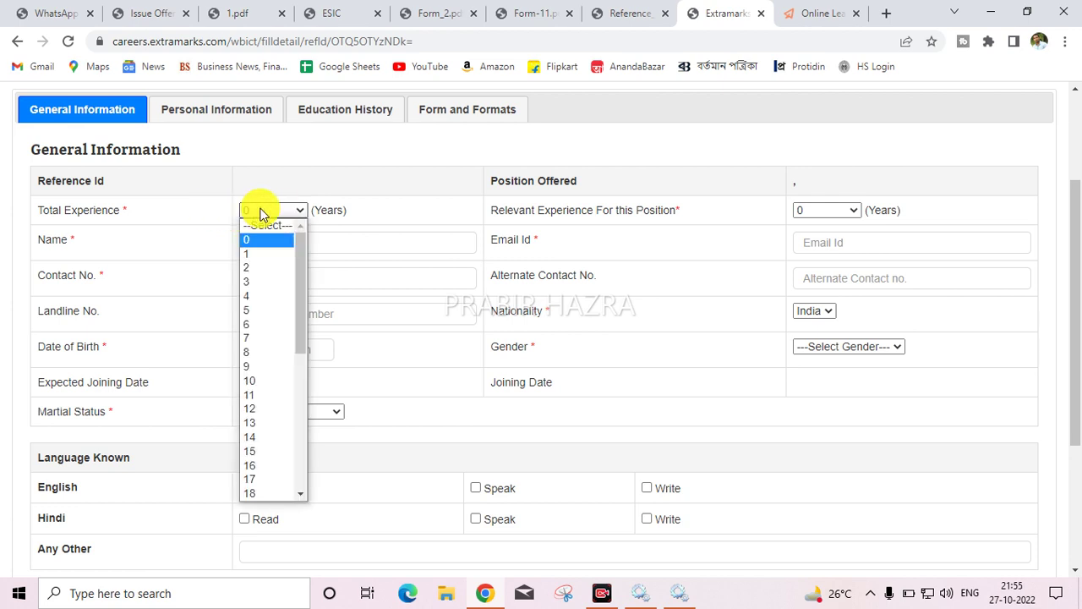
left_click(301, 193)
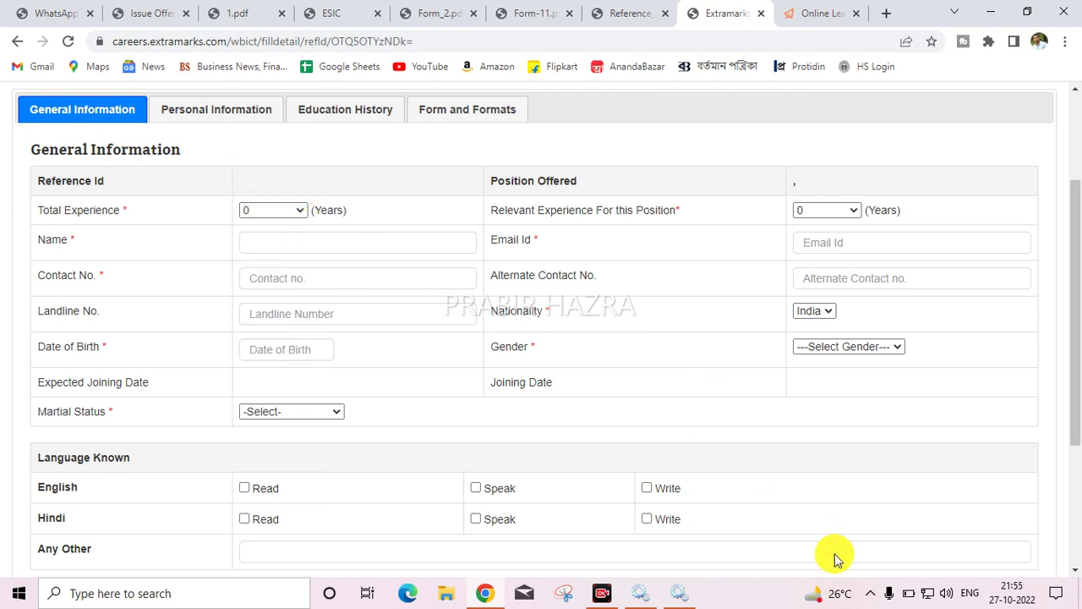
mouse_move(230, 163)
left_mouse_down()
mouse_move(285, 199)
mouse_move(378, 196)
left_mouse_up()
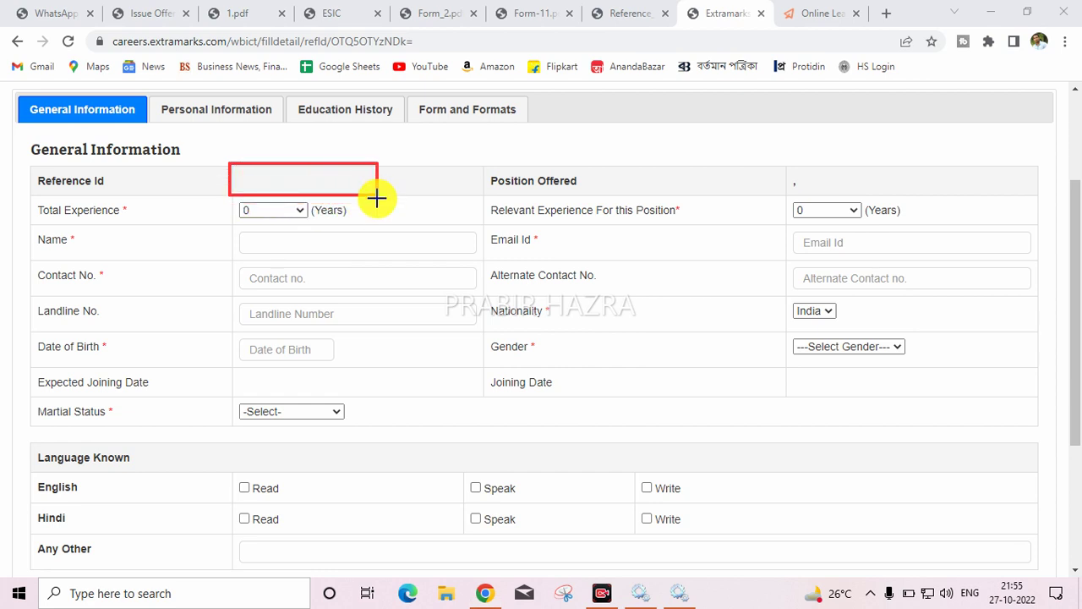
mouse_move(228, 197)
left_mouse_down()
mouse_move(285, 227)
mouse_move(348, 222)
left_mouse_up()
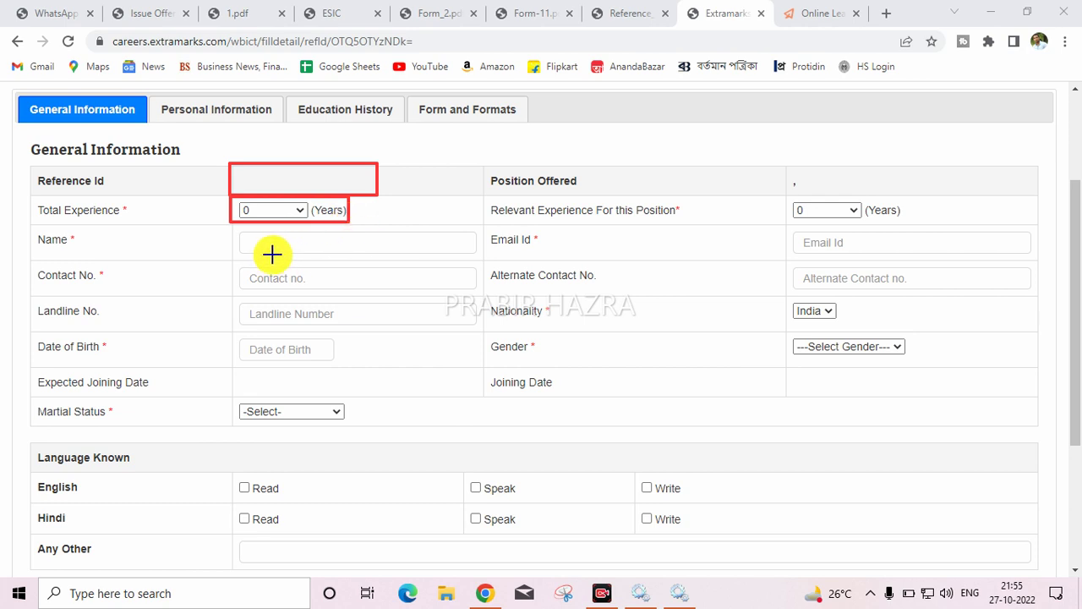
mouse_move(235, 223)
left_mouse_down()
mouse_move(311, 262)
mouse_move(502, 262)
mouse_move(477, 253)
left_mouse_up()
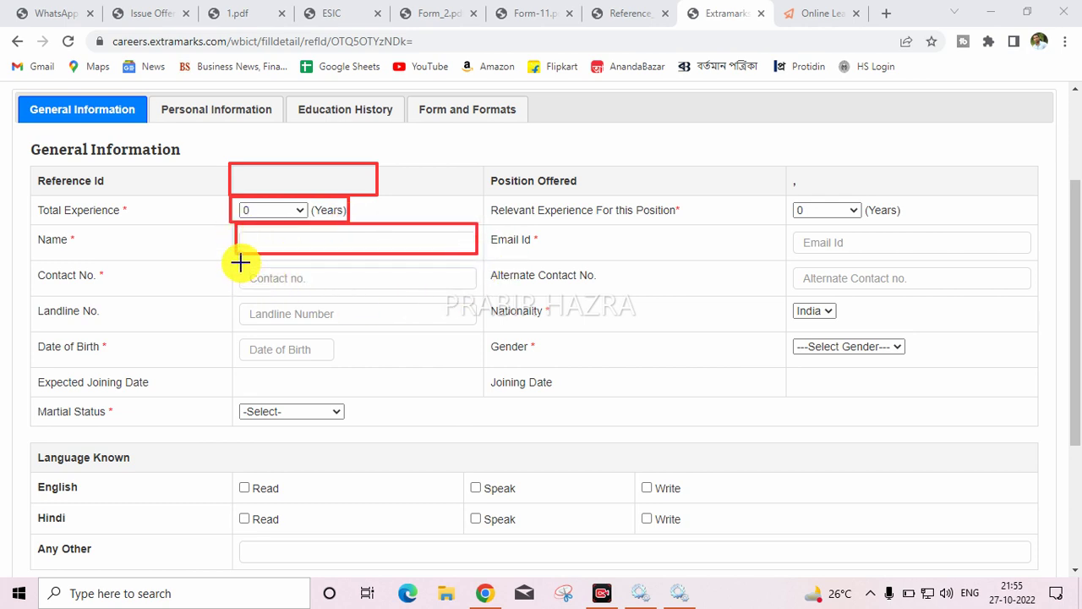
left_click_drag(235, 261, 446, 290)
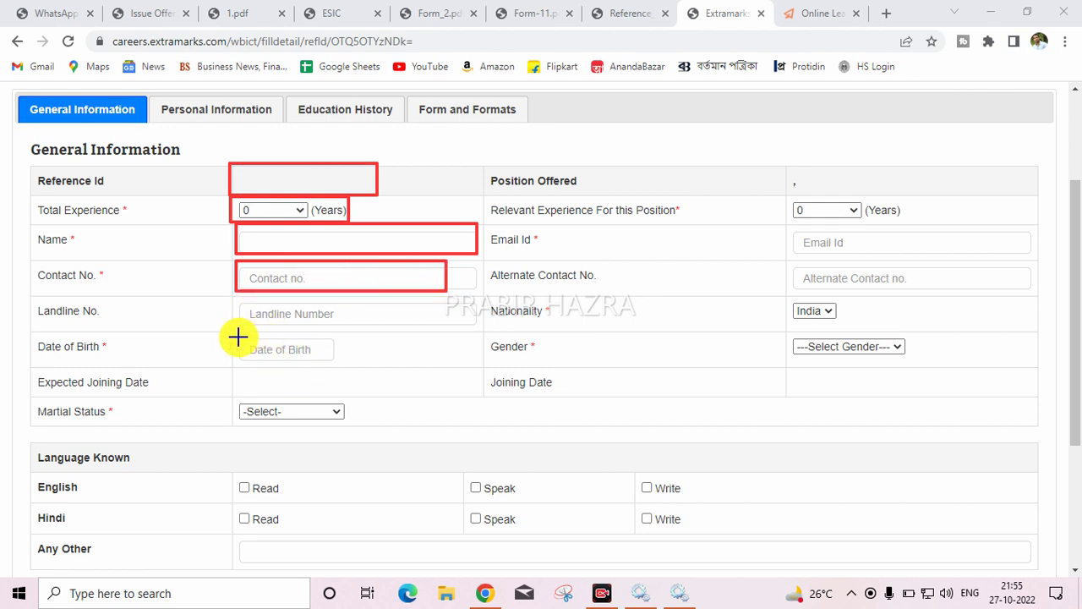
left_click_drag(236, 336, 331, 362)
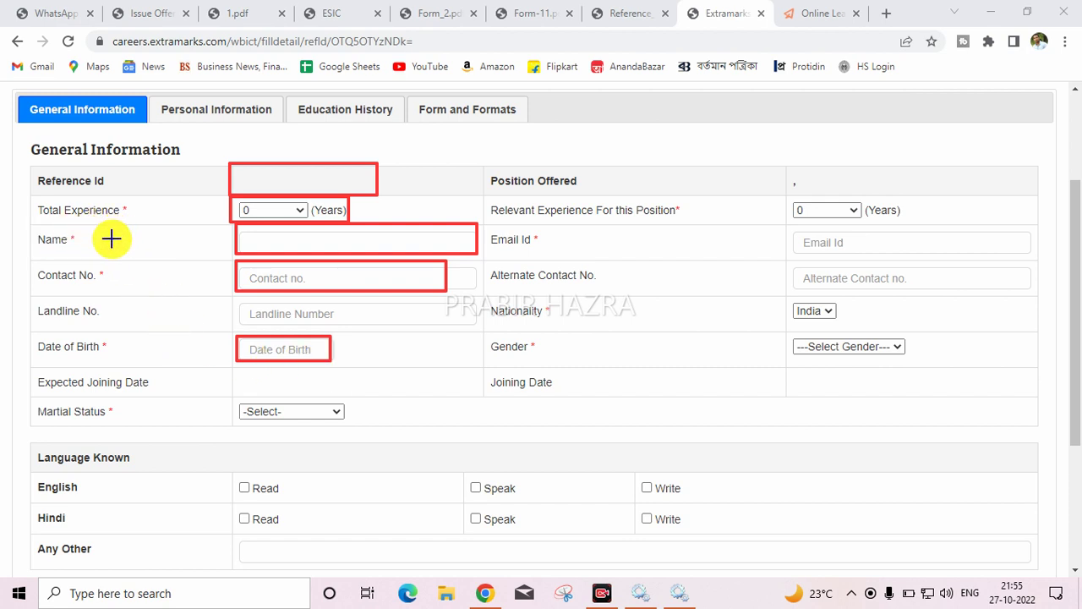
mouse_move(26, 197)
left_mouse_down()
mouse_move(73, 220)
mouse_move(128, 221)
left_mouse_up()
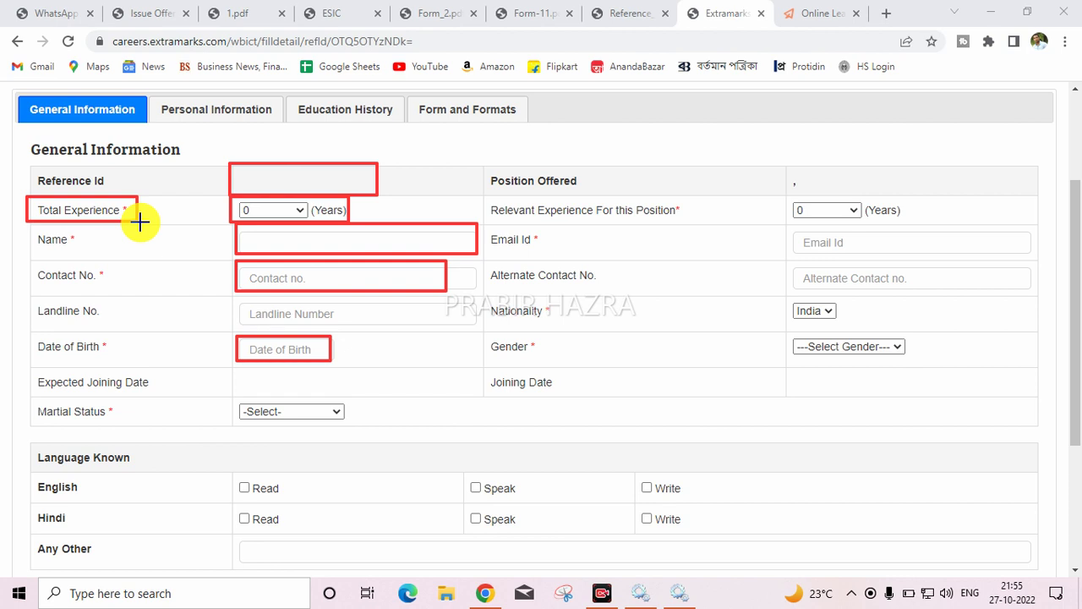
left_click_drag(27, 395, 125, 426)
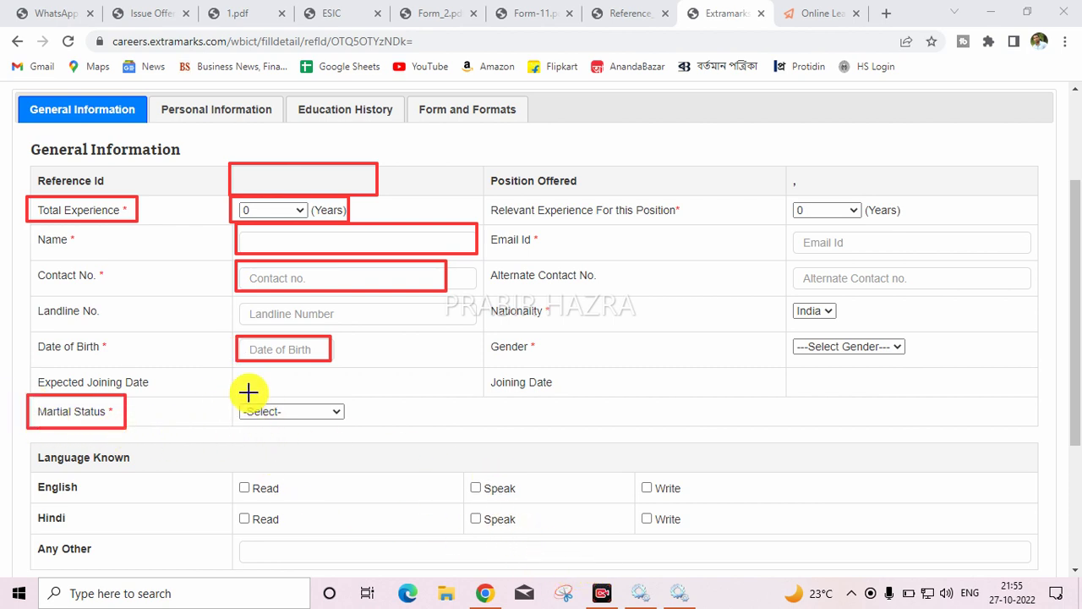
left_click_drag(235, 397, 345, 421)
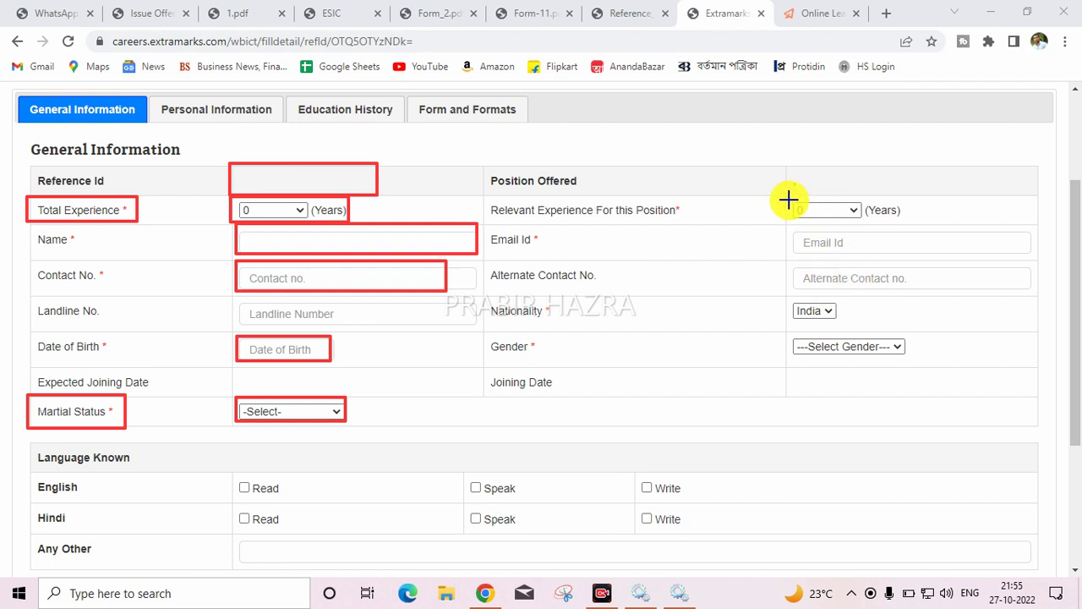
left_click_drag(789, 198, 894, 222)
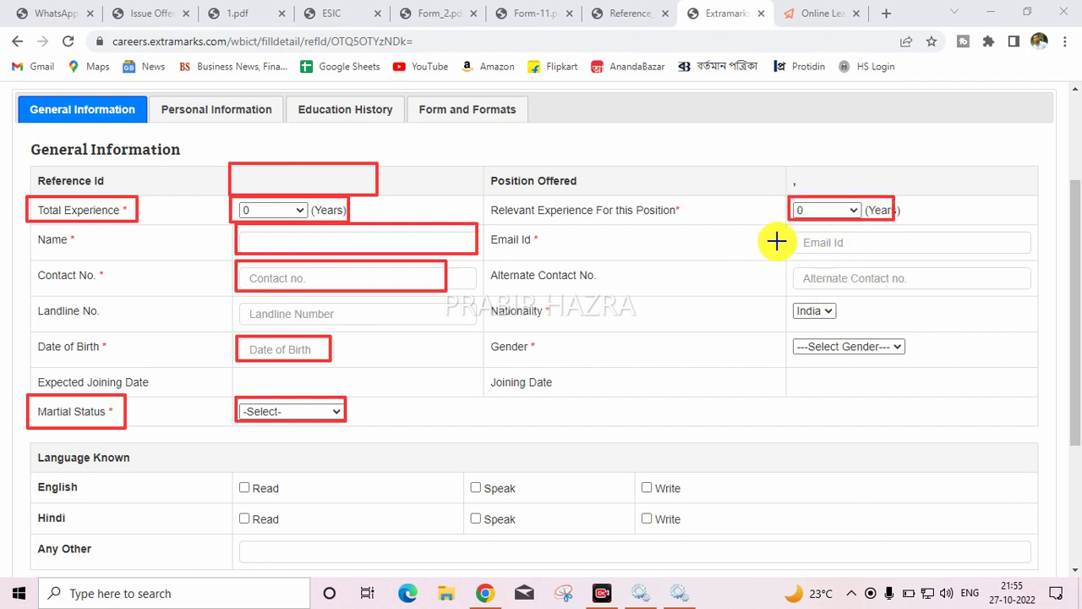
left_click_drag(789, 229, 1026, 253)
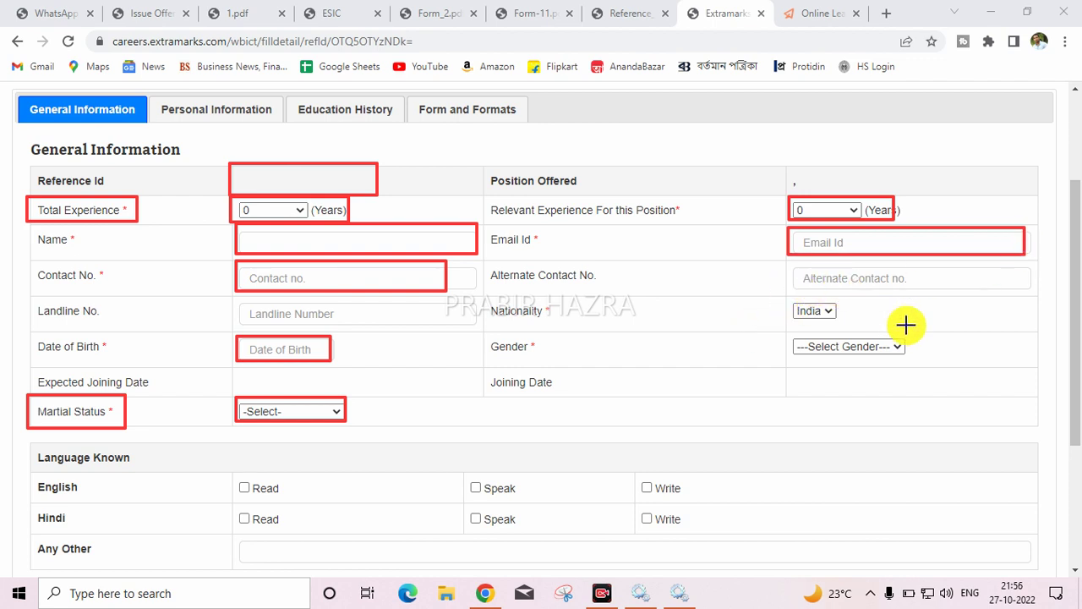
mouse_move(790, 336)
left_mouse_down()
mouse_move(795, 362)
mouse_move(929, 362)
left_mouse_up()
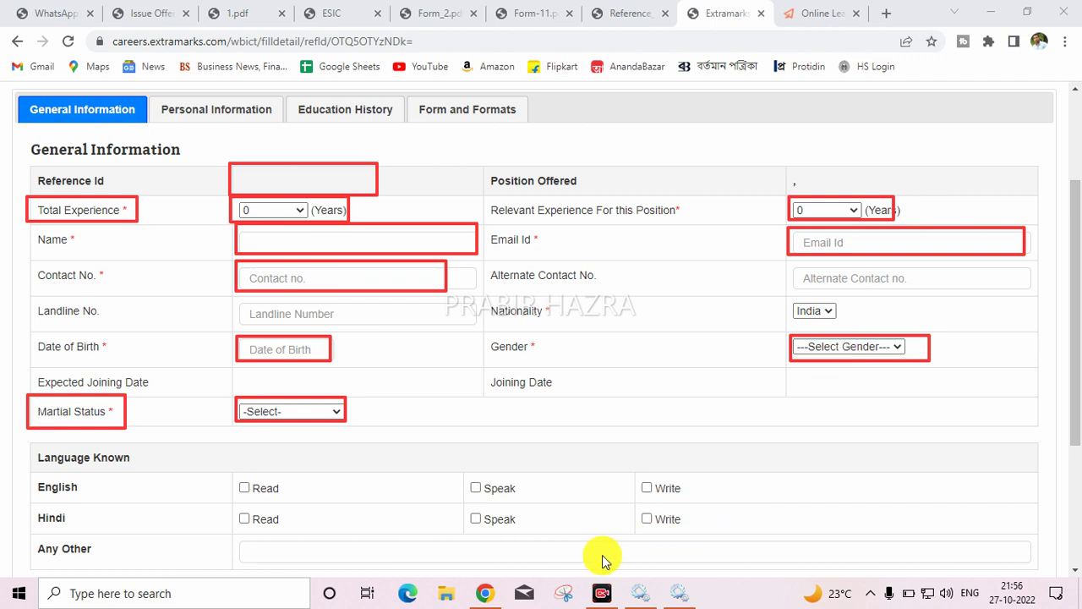
key("Escape")
Inspect the Gender, Date of Birth and Martial Status fields without choosing any value.
left_click(801, 358)
left_click(797, 353)
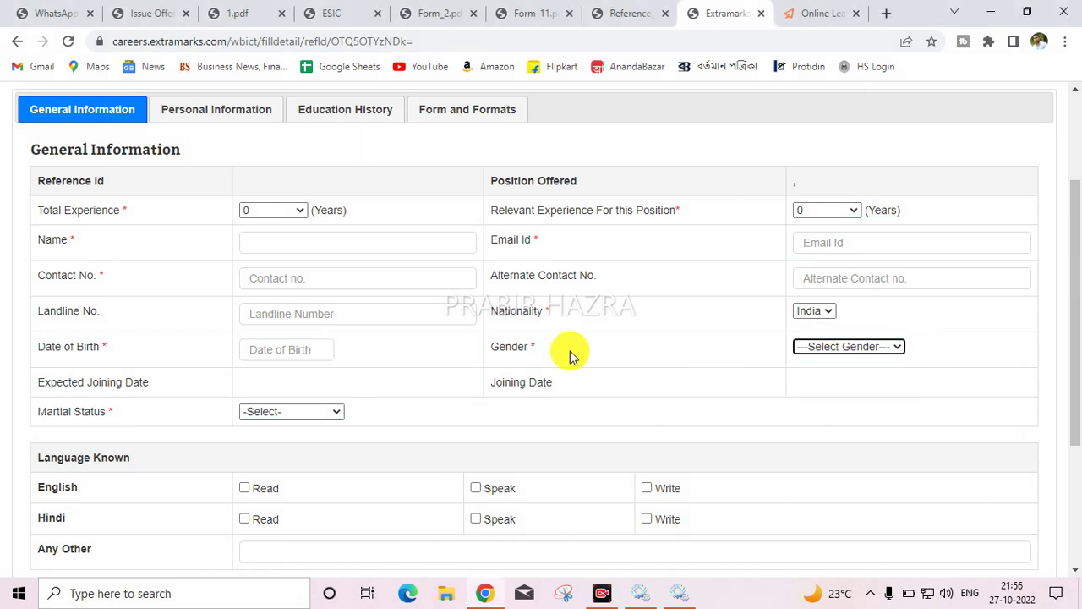
left_click(292, 347)
left_click(411, 350)
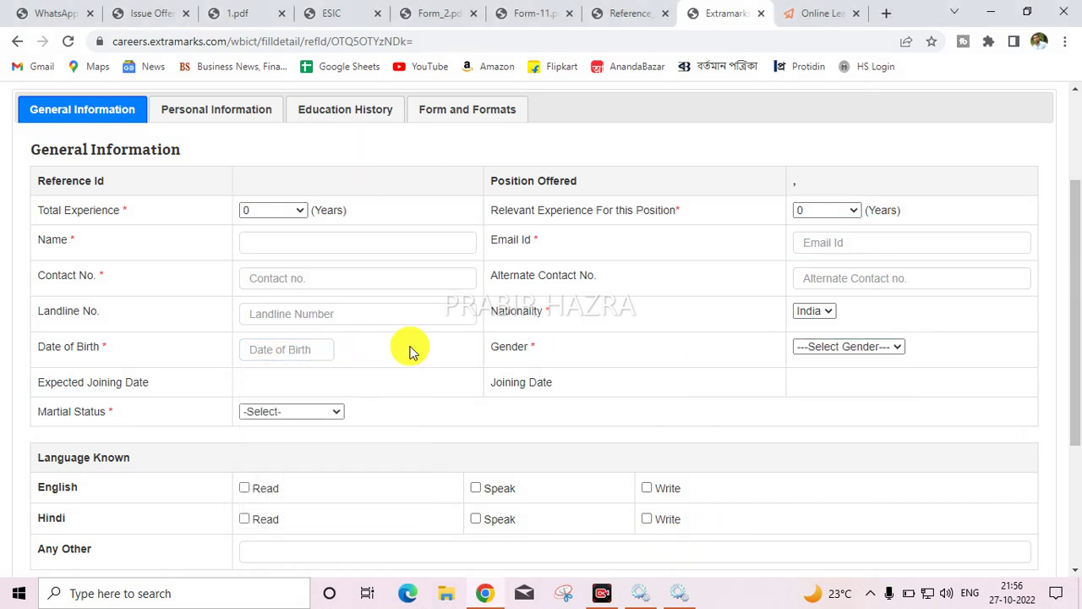
left_click(328, 414)
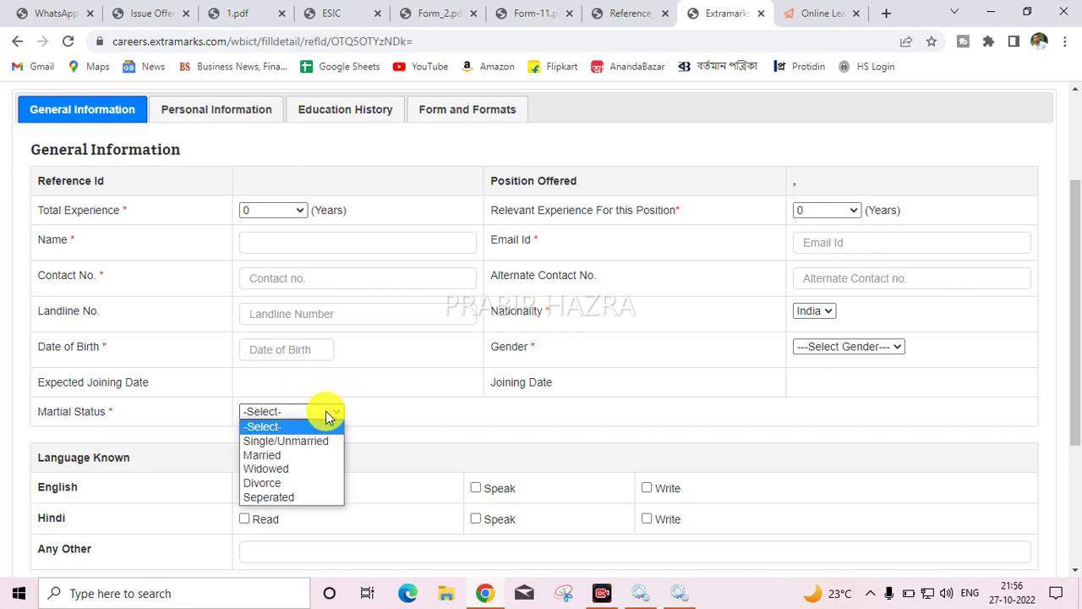
left_click(328, 413)
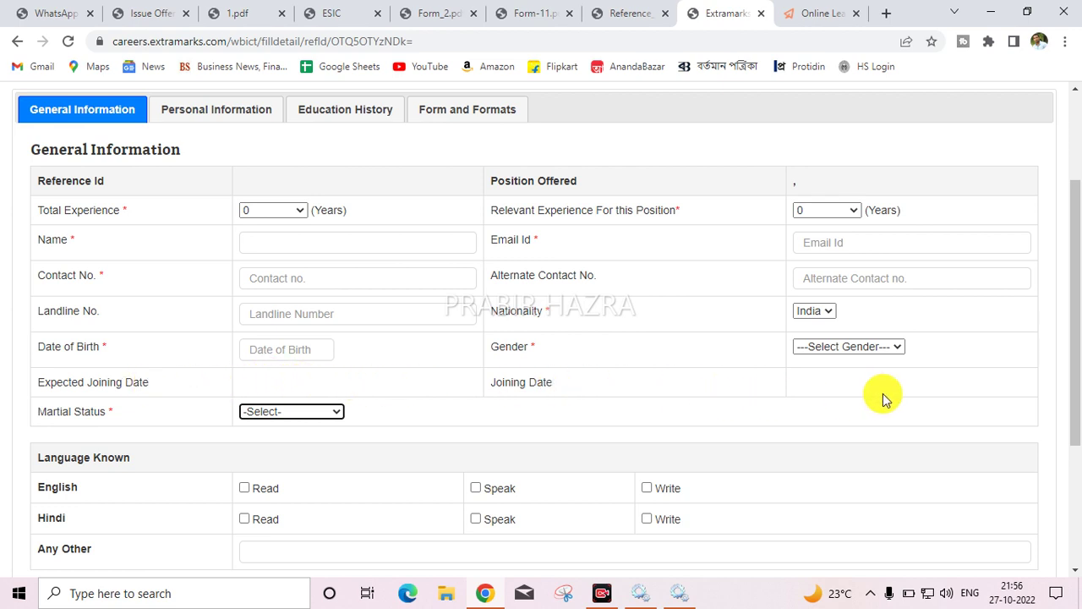
Mark both English and Hindi as Read, Speak and Write under Language Known, and activate the Any Other field.
scroll(771, 403, "down", 3)
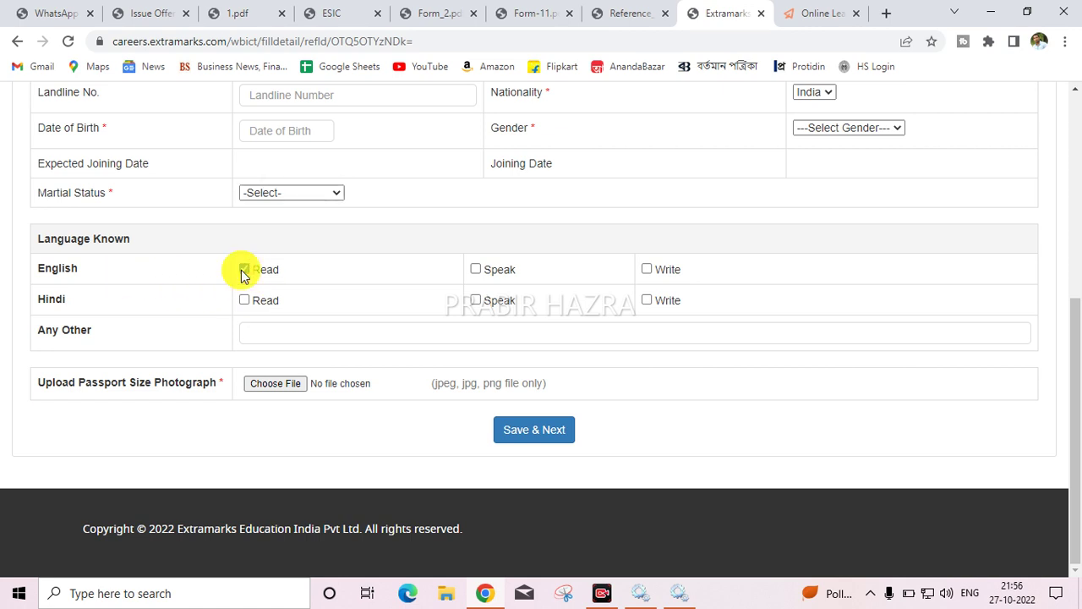
left_click(477, 272)
left_click(648, 270)
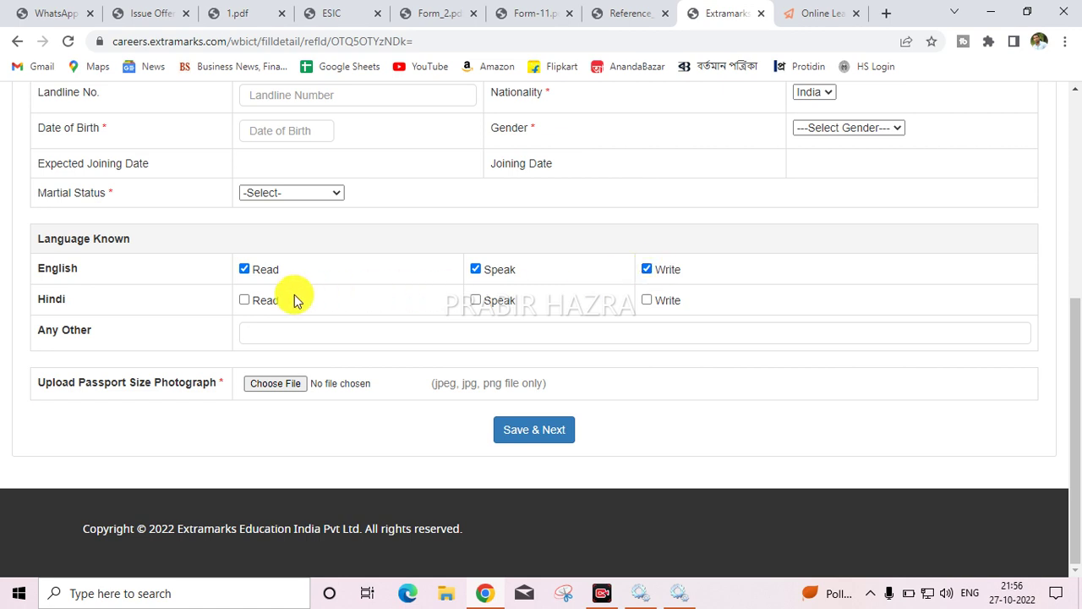
left_click(243, 301)
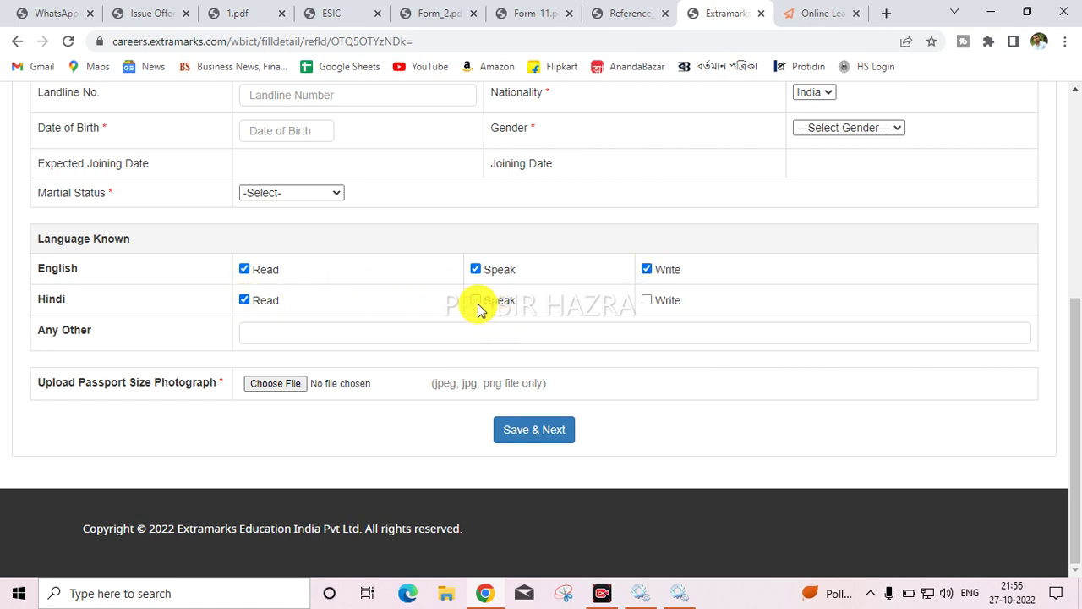
left_click(646, 301)
left_click(285, 332)
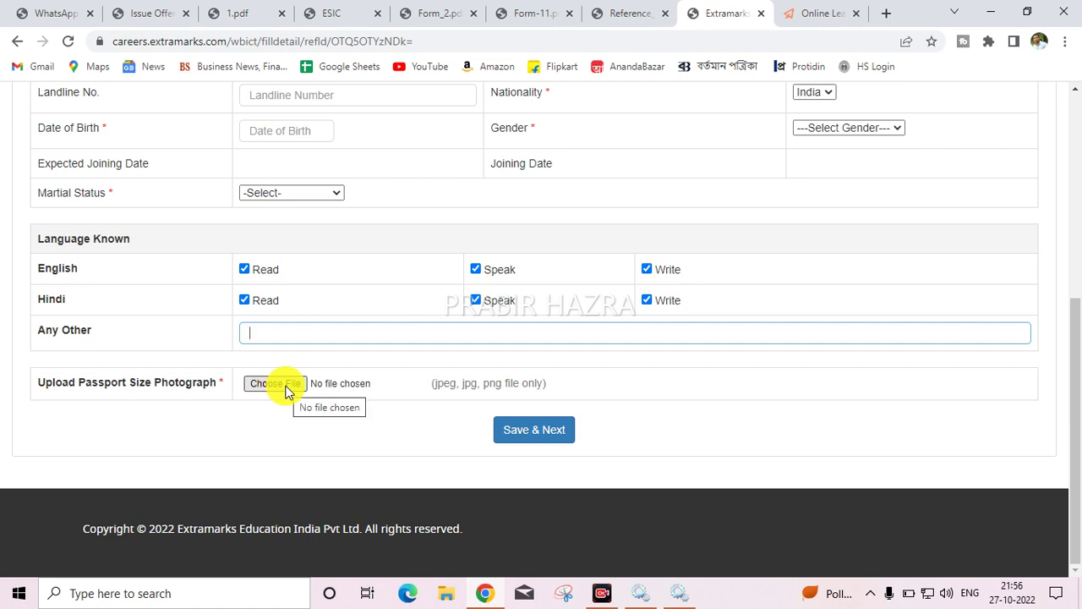
Move on from General Information to the Personal Information section of the form.
left_click(520, 433)
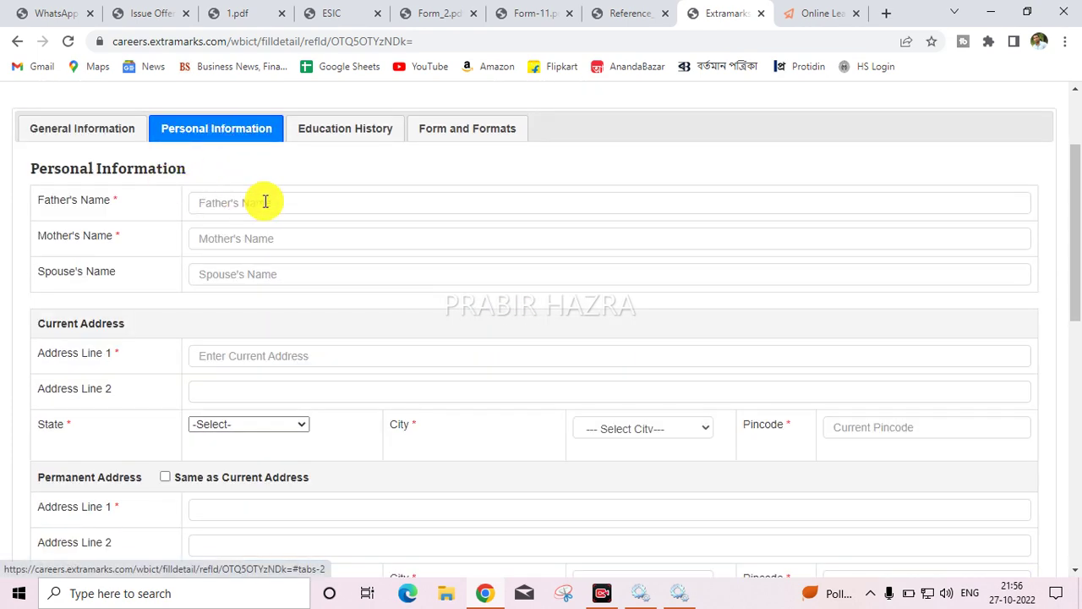
scroll(261, 201, "down", 1)
scroll(290, 196, "up", 1)
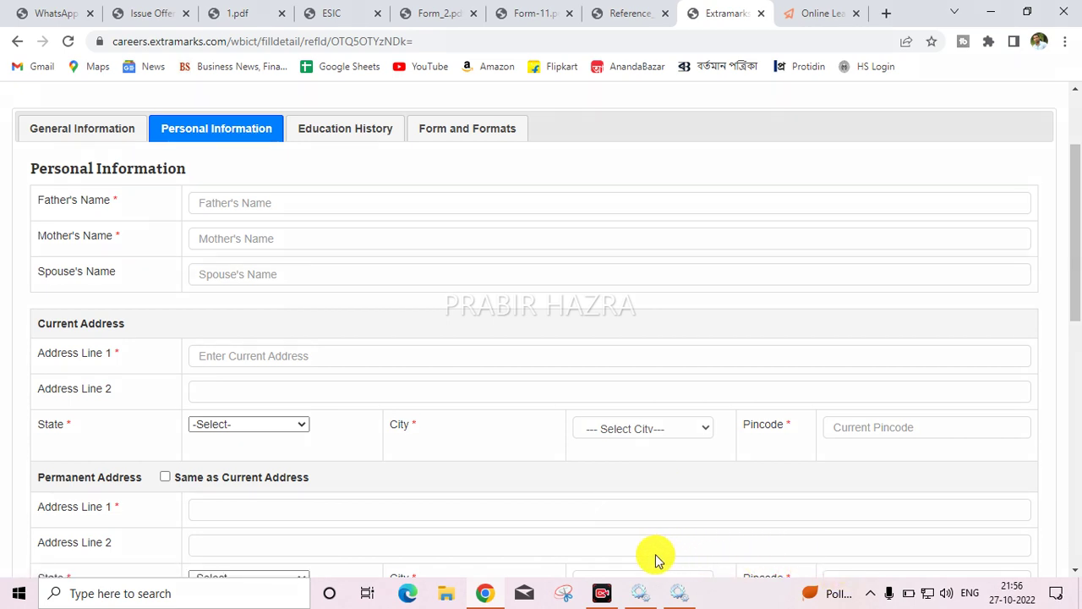
Outline the Father's Name, Mother's Name and Spouse's Name fields with red rectangles.
mouse_move(189, 191)
left_mouse_down()
mouse_move(193, 217)
mouse_move(298, 218)
left_mouse_up()
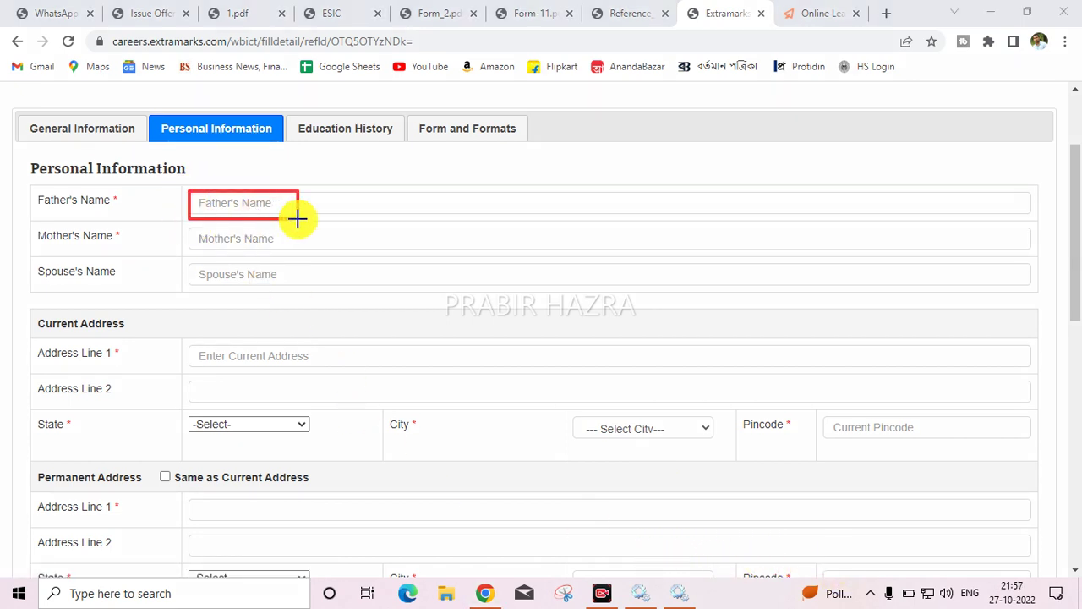
left_click_drag(182, 225, 300, 247)
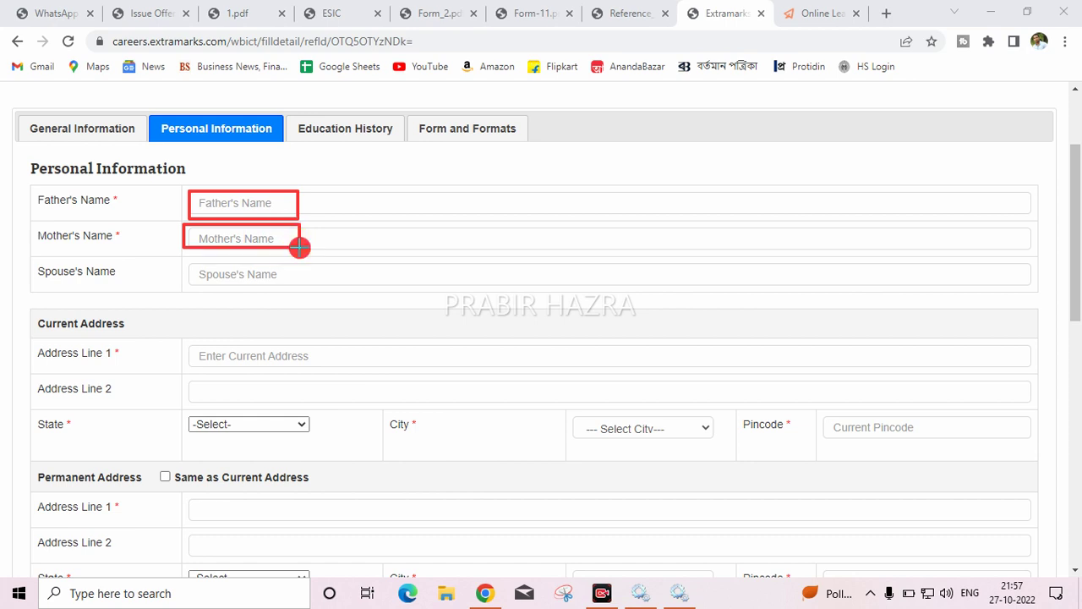
left_click_drag(187, 259, 295, 289)
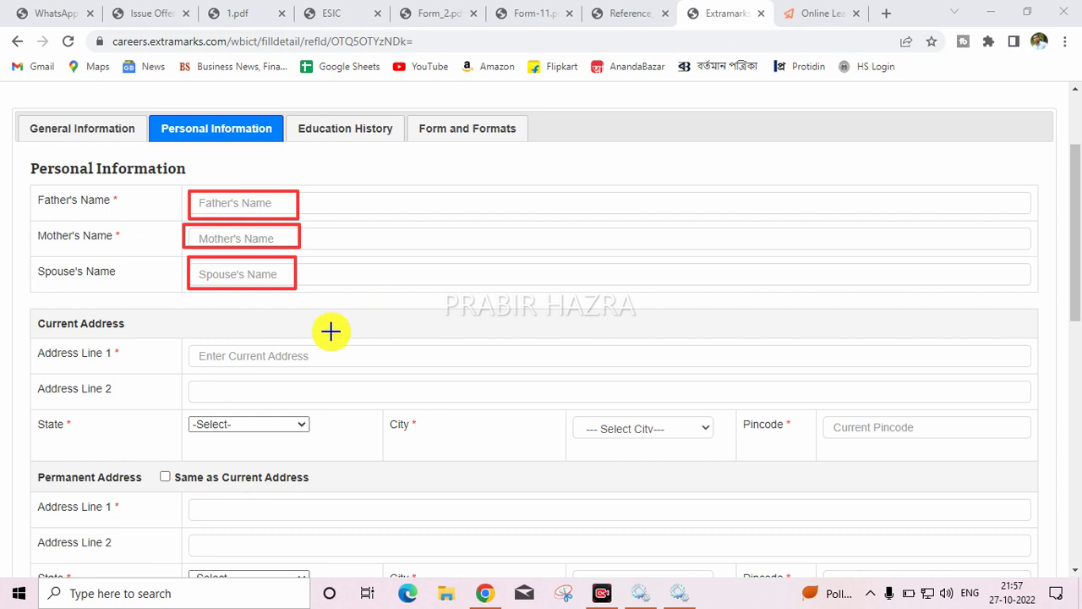
Outline the Current Address lines, State and City area in red, and clear all the markings.
mouse_move(191, 342)
left_mouse_down()
mouse_move(283, 374)
mouse_move(550, 368)
left_mouse_up()
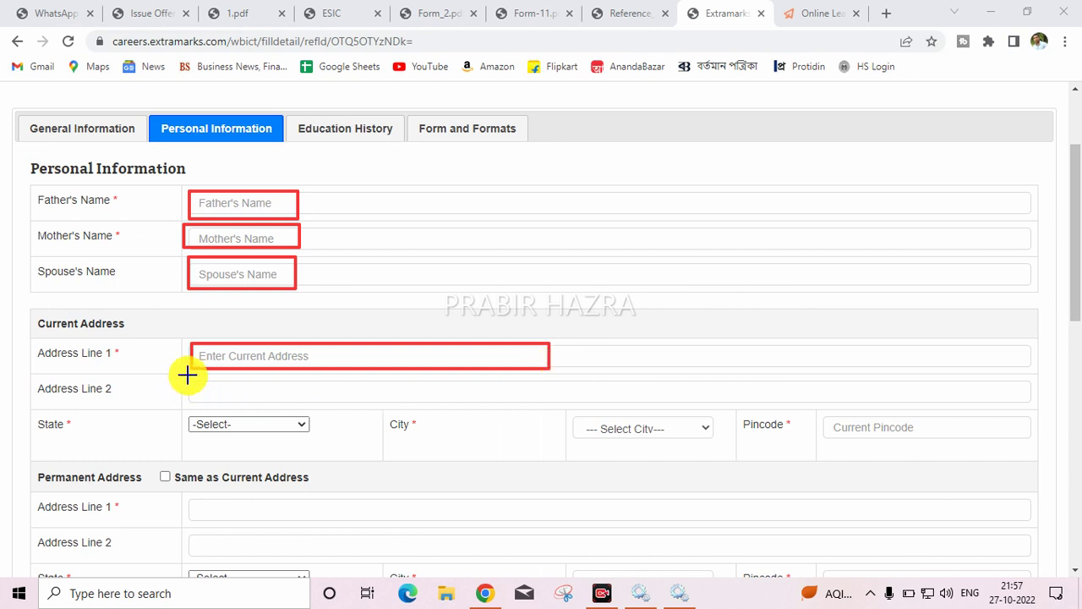
left_click_drag(195, 394, 307, 400)
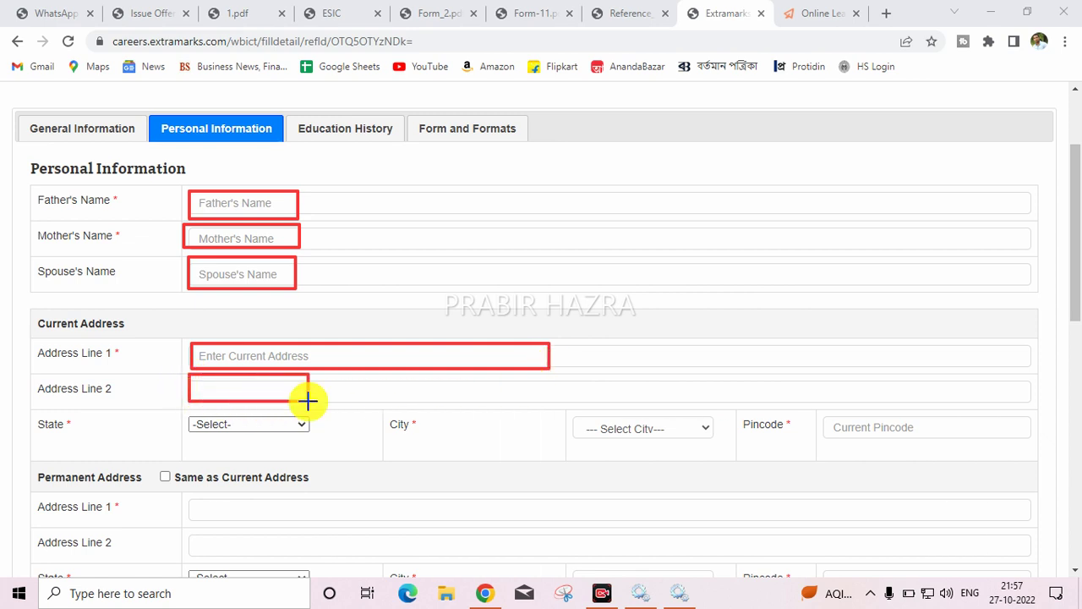
left_click_drag(185, 415, 297, 434)
left_click_drag(452, 415, 526, 446)
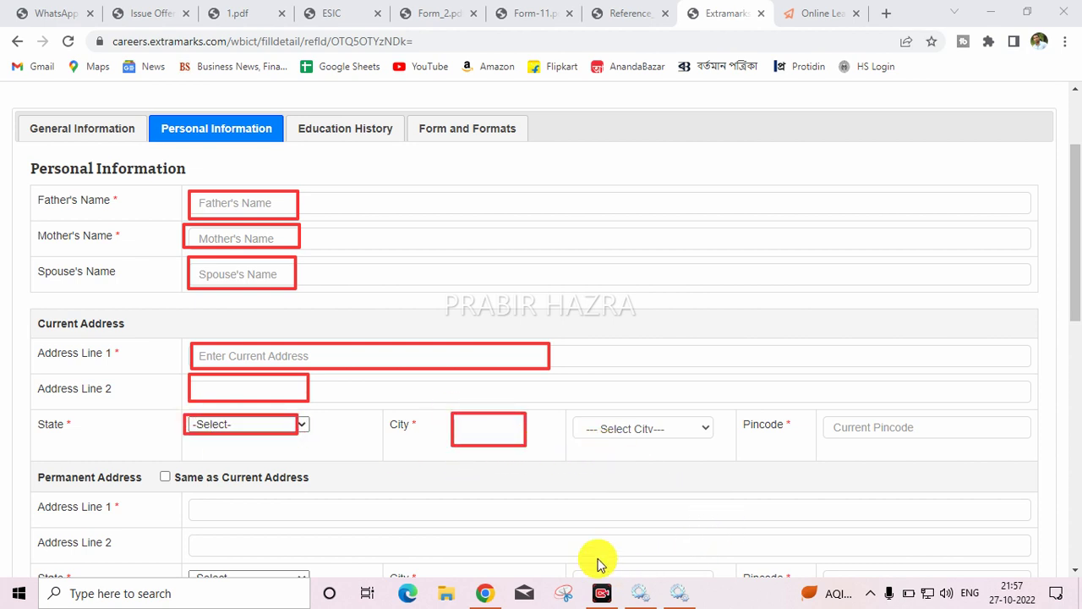
key("Escape")
Select Uttarakhand as the State under Current Address.
left_click(295, 425)
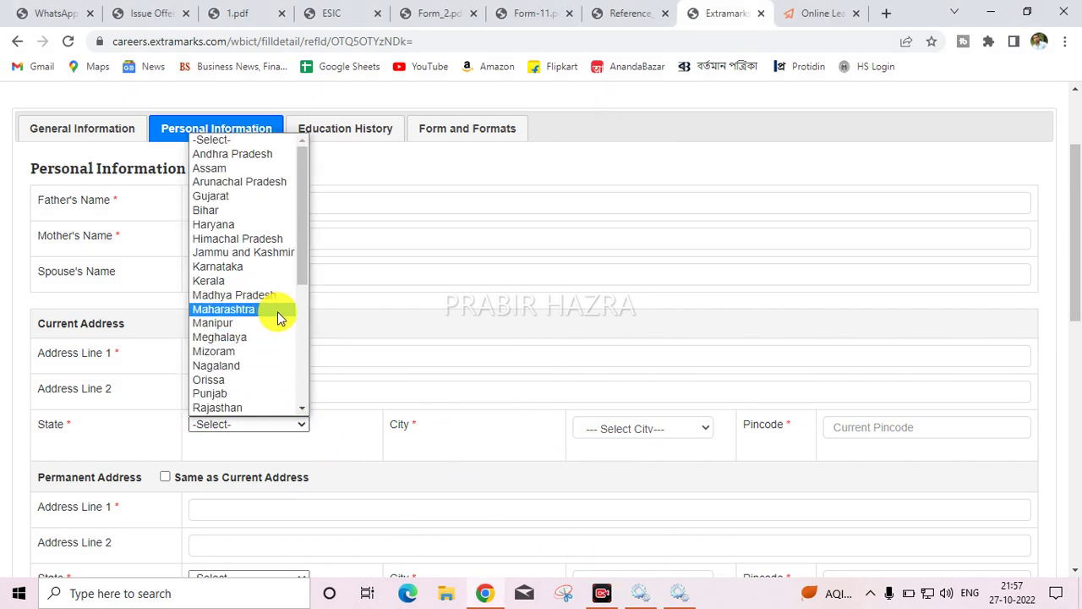
scroll(259, 406, "down", 5)
left_click(258, 407)
scroll(263, 394, "down", 2)
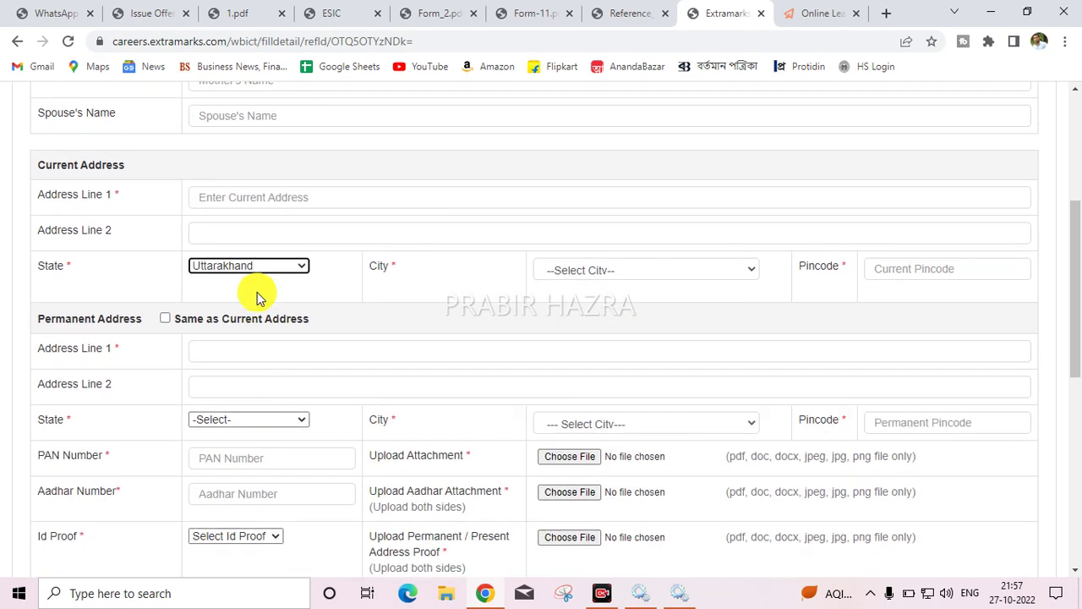
Set the Current Address State to West Bengal.
left_click(264, 268)
scroll(254, 473, "down", 1)
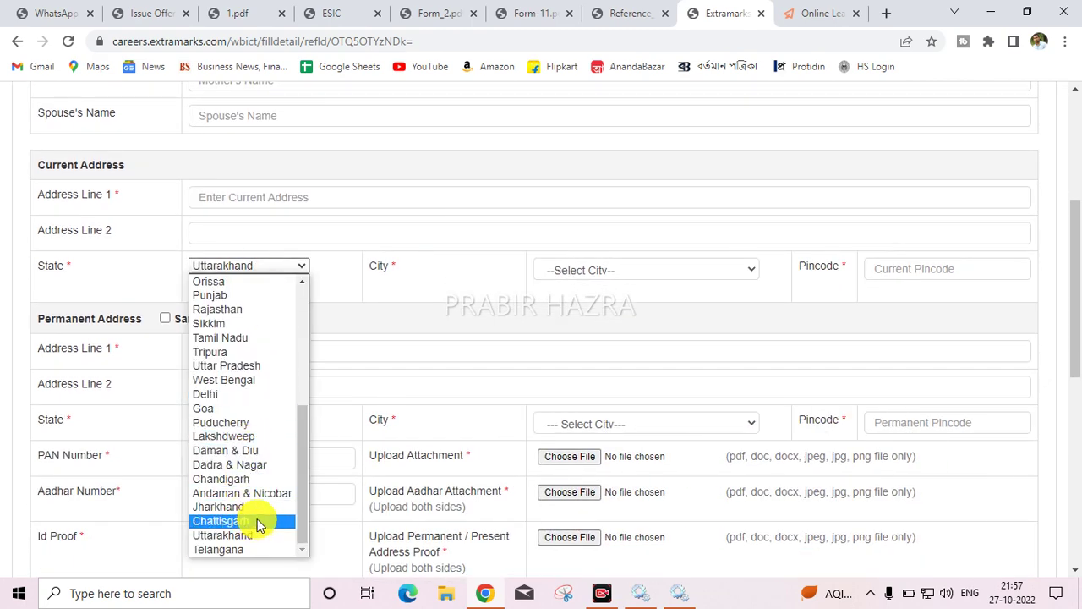
left_click(272, 386)
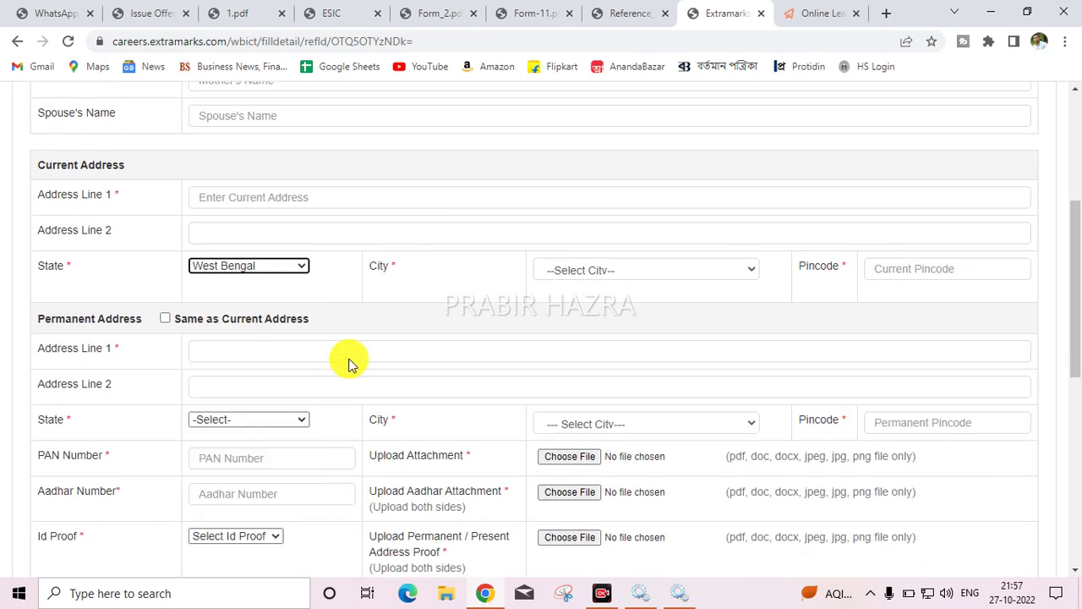
Browse the City choices under Current Address without picking one, and activate the current Pincode field.
left_click(592, 268)
scroll(638, 411, "down", 15)
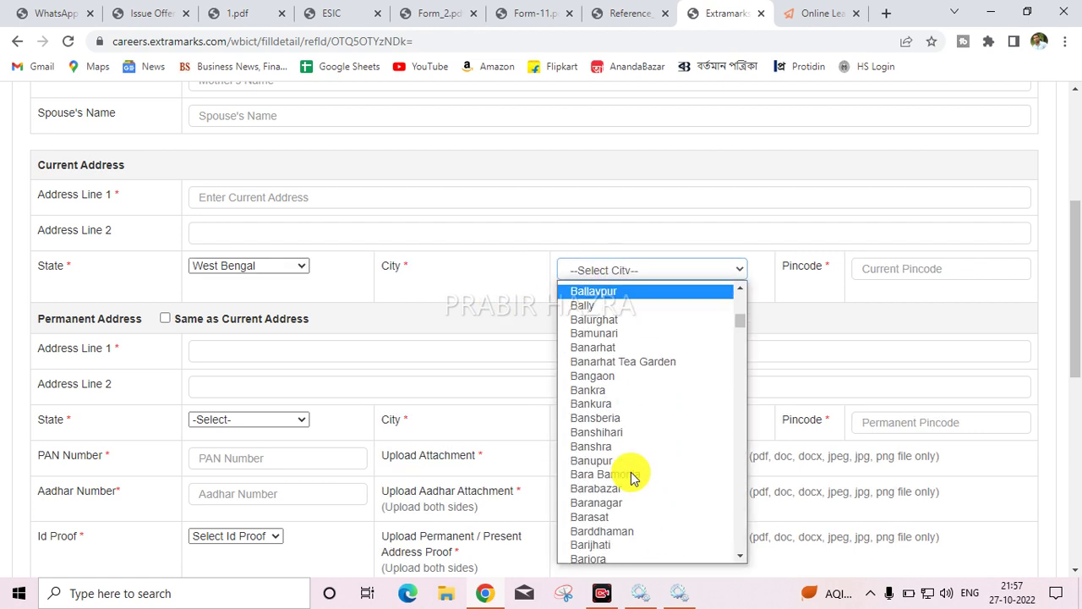
scroll(630, 484, "down", 8)
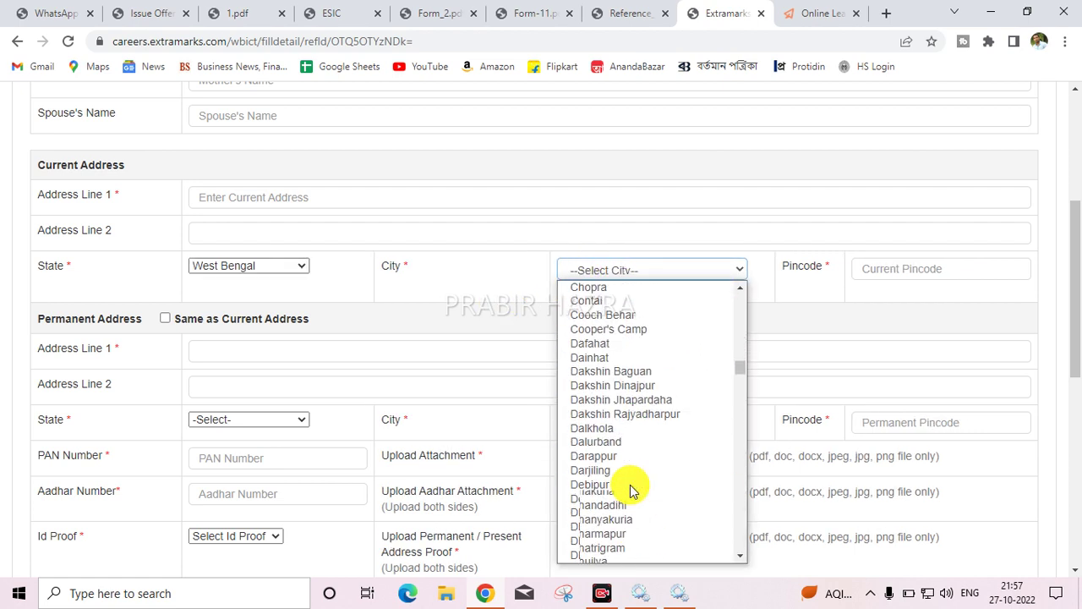
left_click(883, 270)
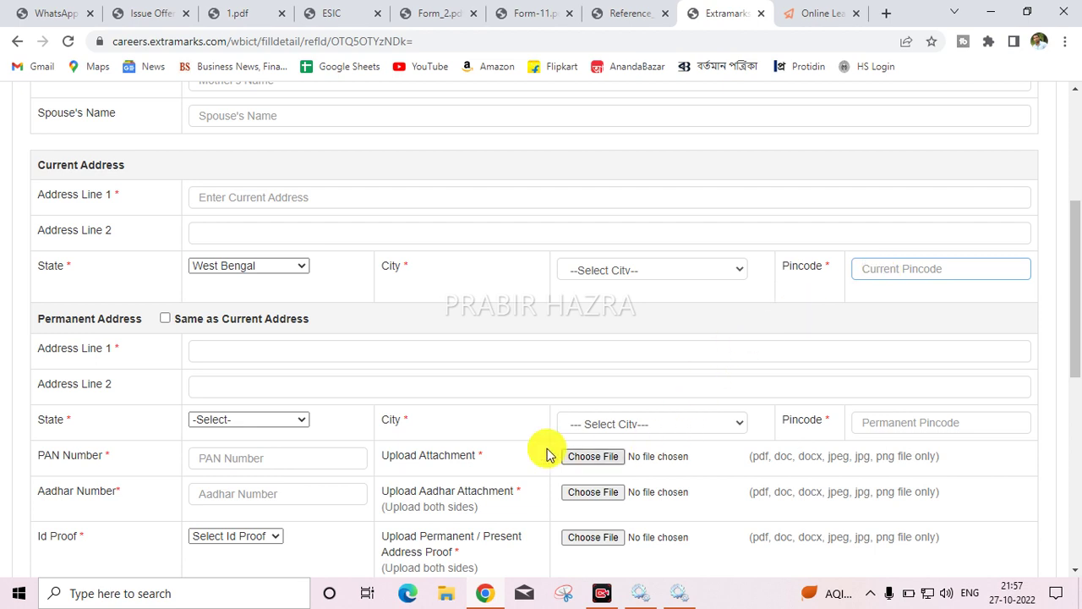
Mark the Permanent Address as Same as Current Address and set the Id Proof to Aadhar Card.
scroll(198, 417, "down", 1)
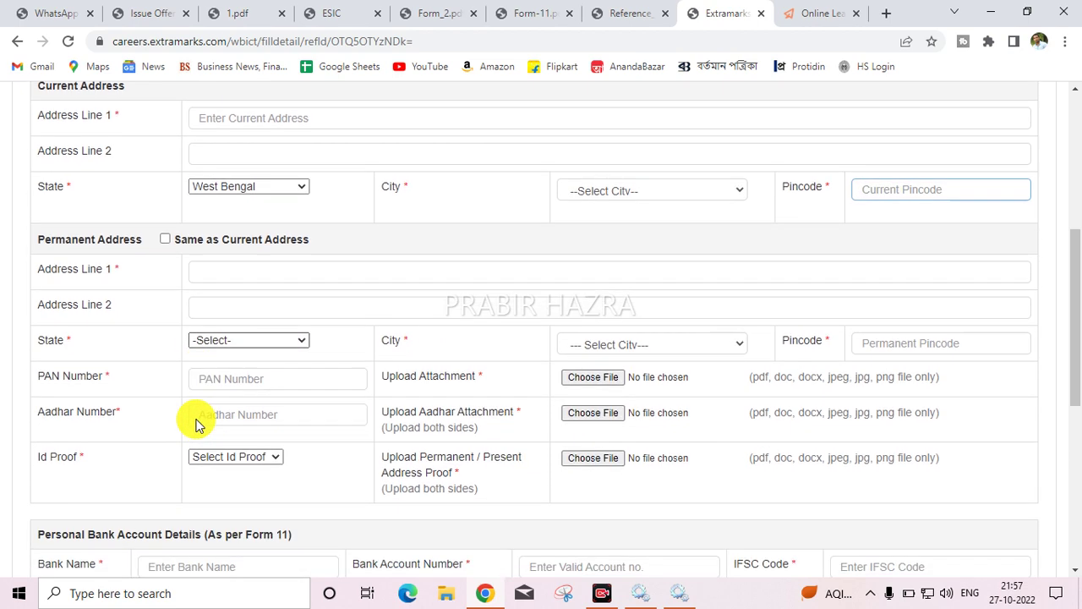
left_click(165, 240)
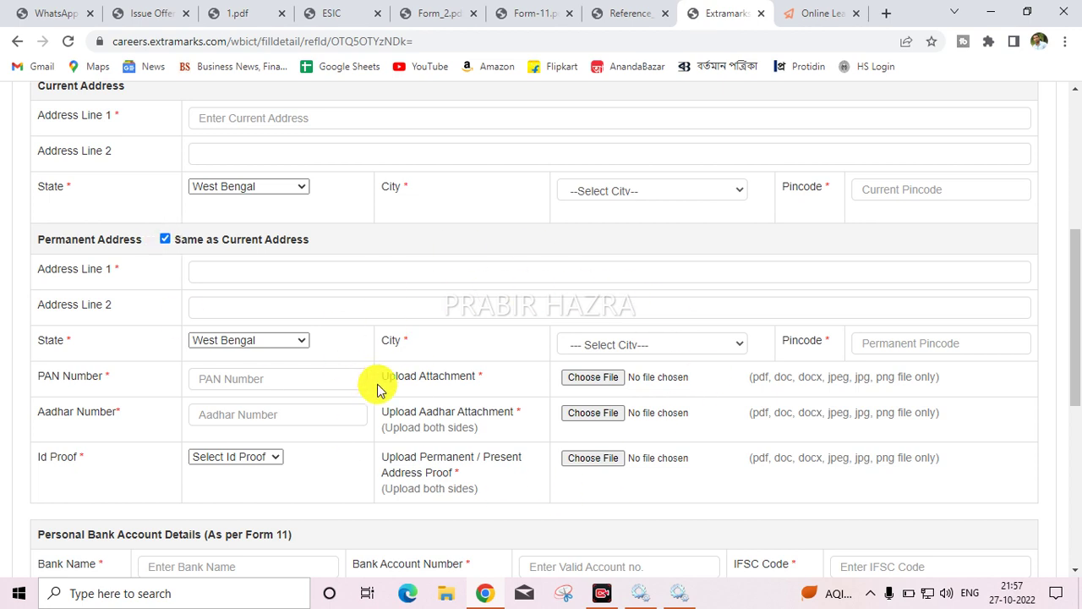
scroll(389, 393, "down", 1)
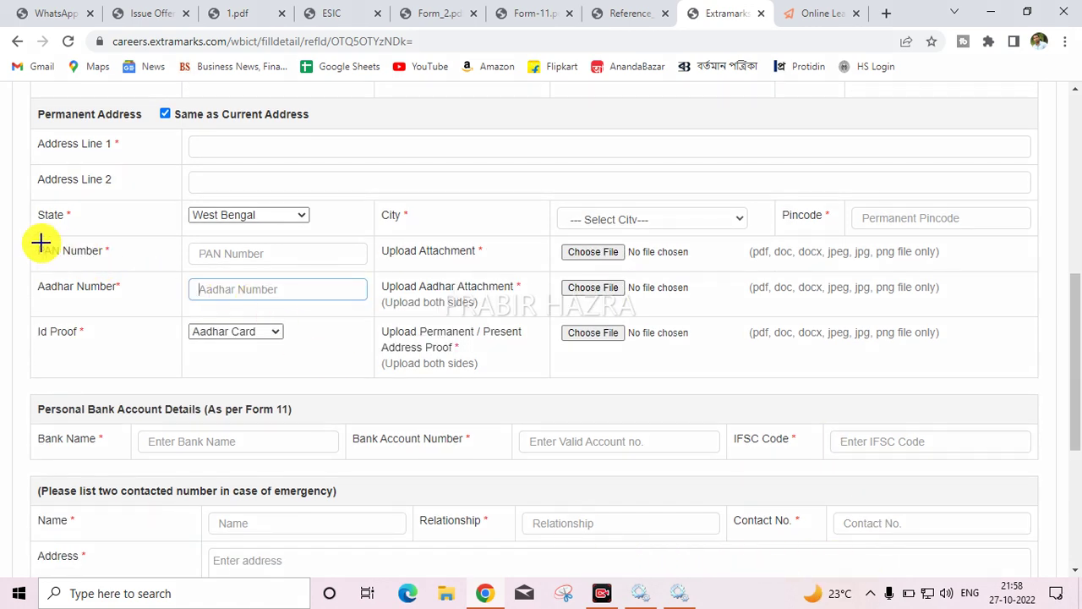
Outline the PAN Number and Aadhar Number fields and their upload controls in red, and clear the markings.
mouse_move(29, 241)
left_mouse_down()
mouse_move(111, 267)
mouse_move(182, 255)
mouse_move(376, 271)
left_mouse_up()
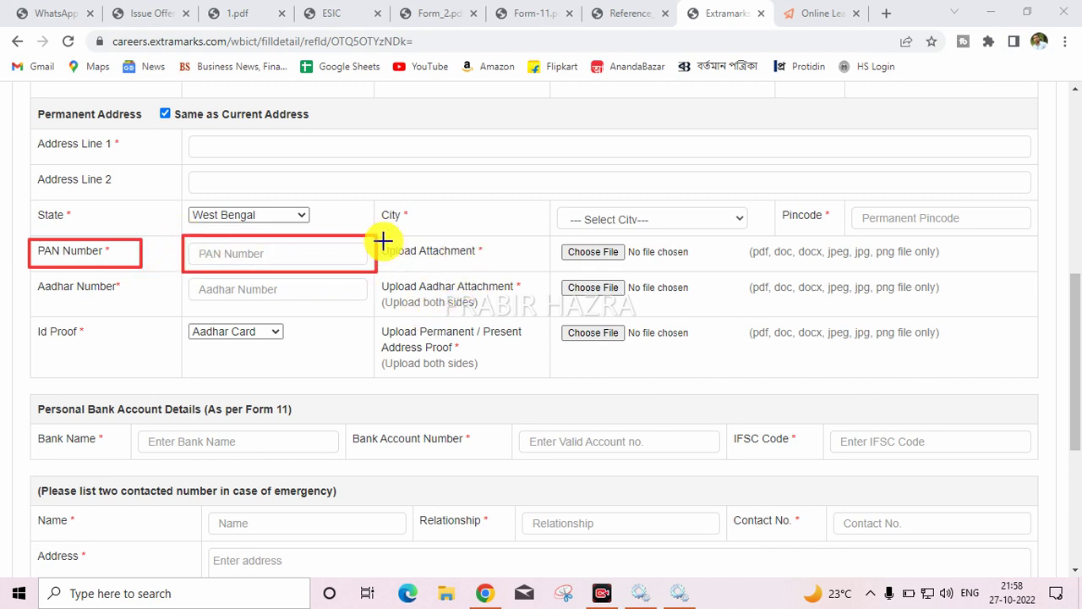
mouse_move(548, 237)
left_mouse_down()
mouse_move(635, 268)
mouse_move(717, 272)
left_mouse_up()
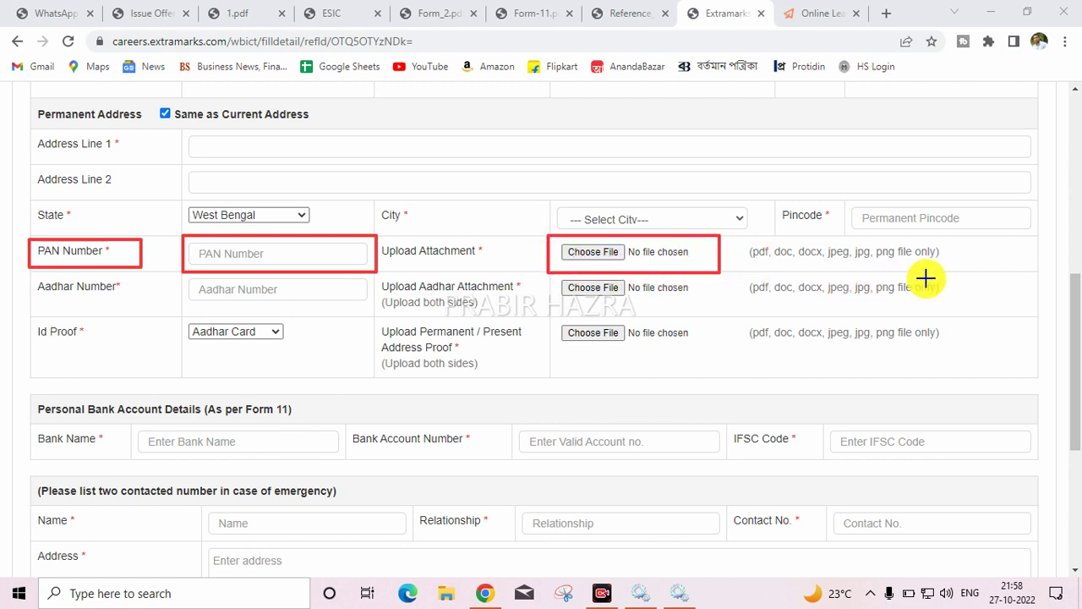
mouse_move(28, 270)
left_mouse_down()
mouse_move(42, 307)
mouse_move(130, 313)
left_mouse_up()
left_click_drag(185, 274, 364, 306)
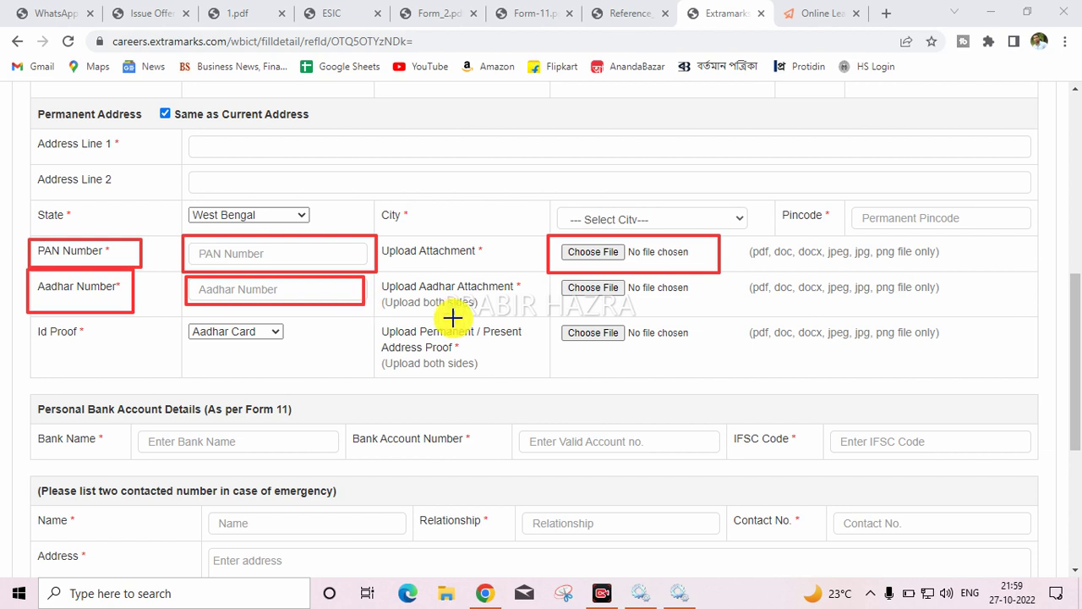
mouse_move(549, 274)
left_mouse_down()
mouse_move(621, 316)
mouse_move(720, 309)
mouse_move(723, 319)
left_mouse_up()
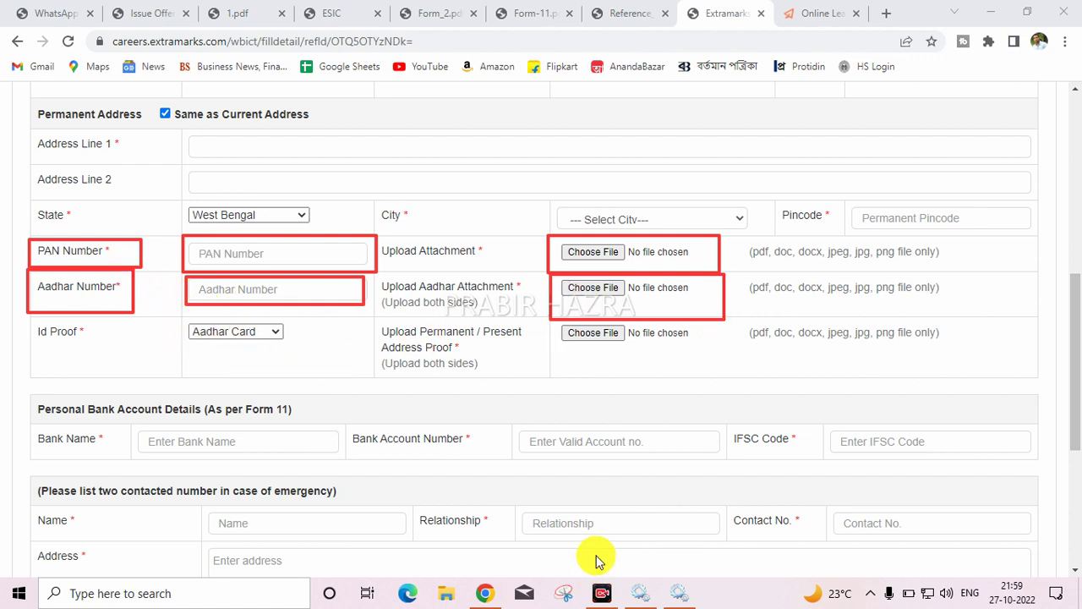
key("Escape")
Review the Id Proof choices, keeping Aadhar Card selected.
left_click(253, 333)
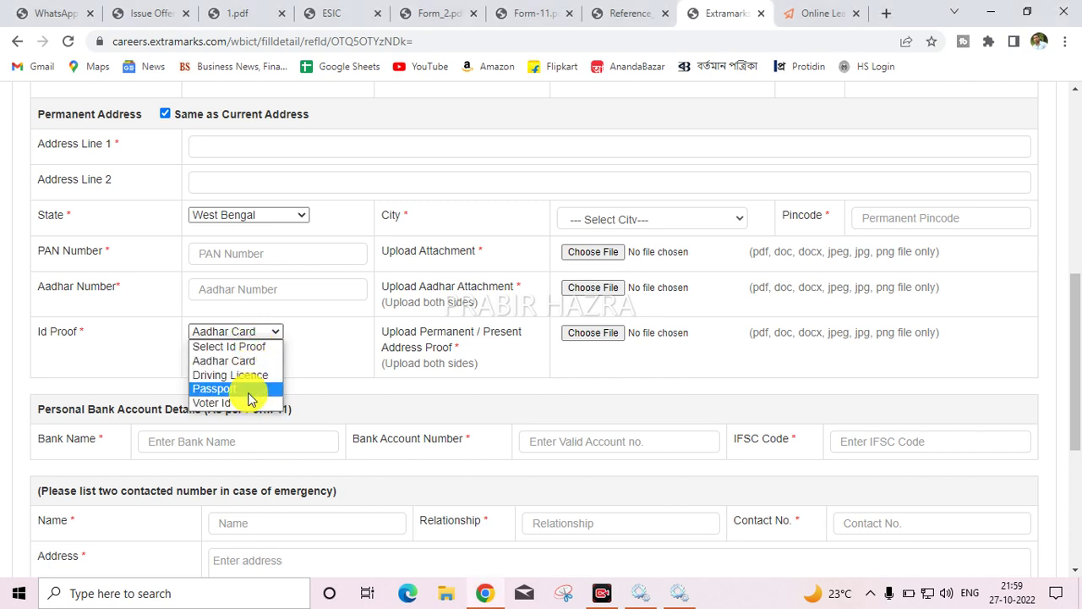
left_click(248, 361)
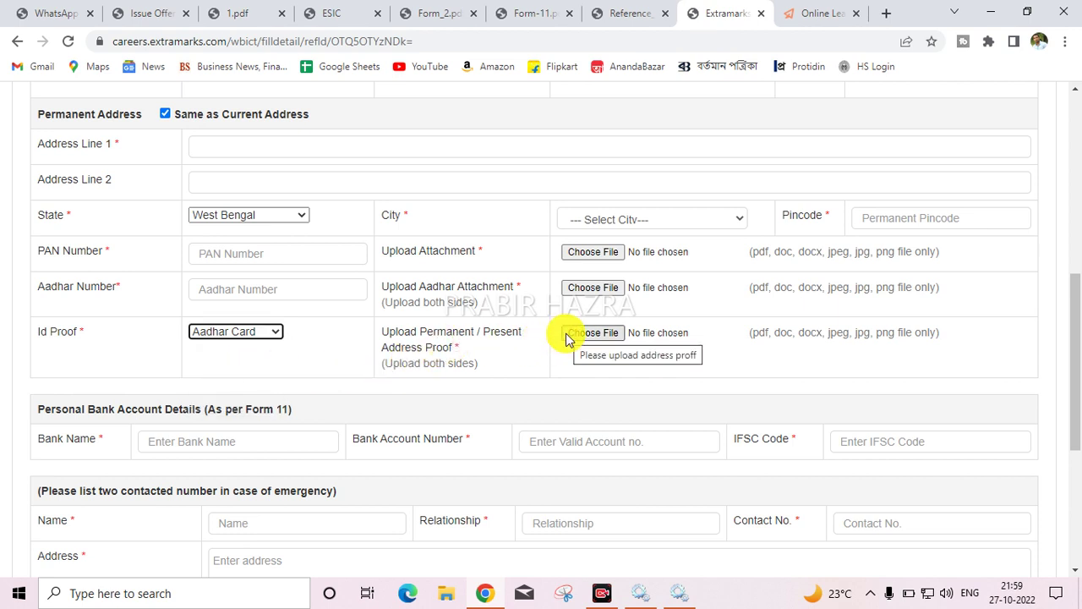
left_click(222, 334)
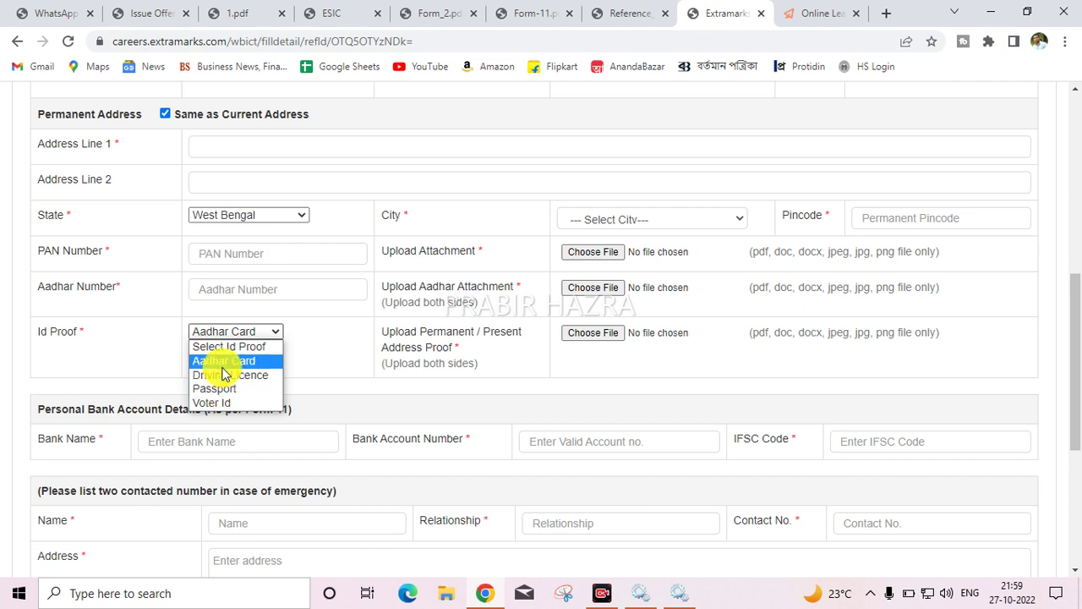
left_click(327, 359)
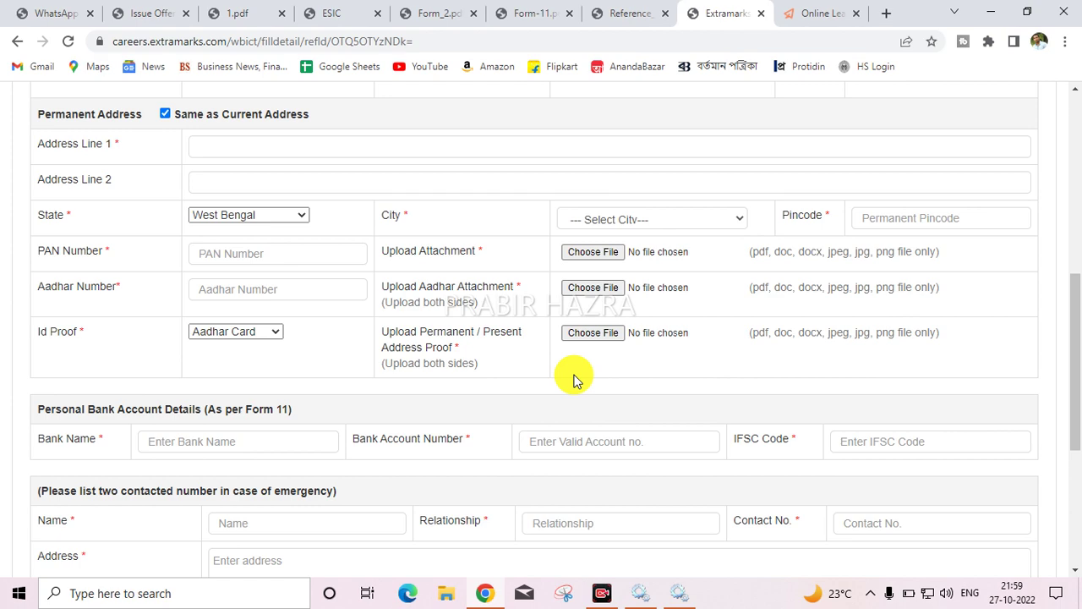
Outline the Bank Name, Bank Account Number and IFSC Code fields under Personal Bank Account Details in red.
scroll(584, 377, "down", 2)
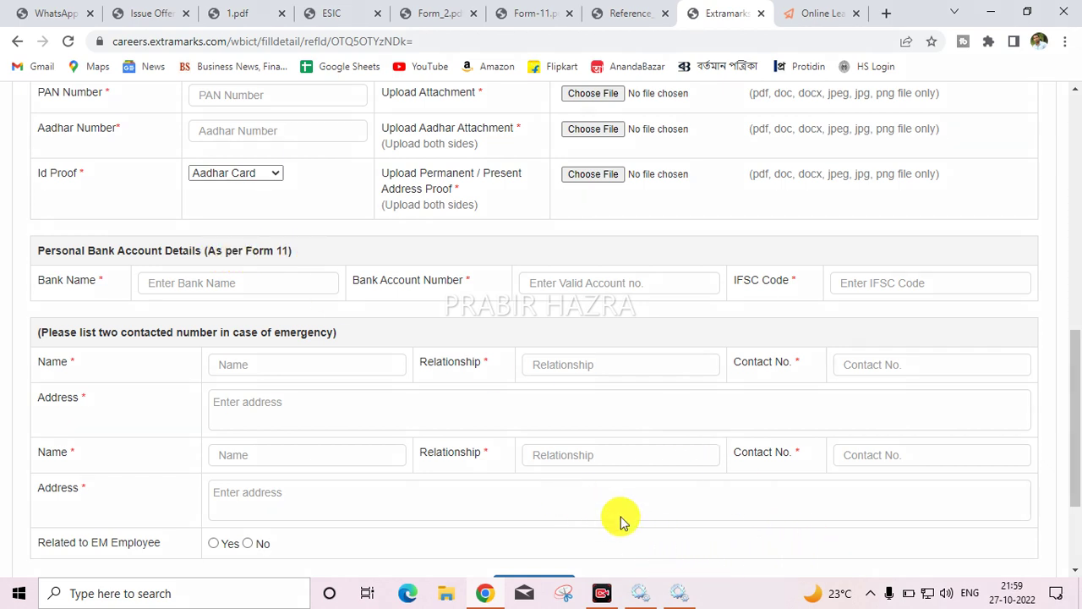
left_click_drag(27, 267, 344, 299)
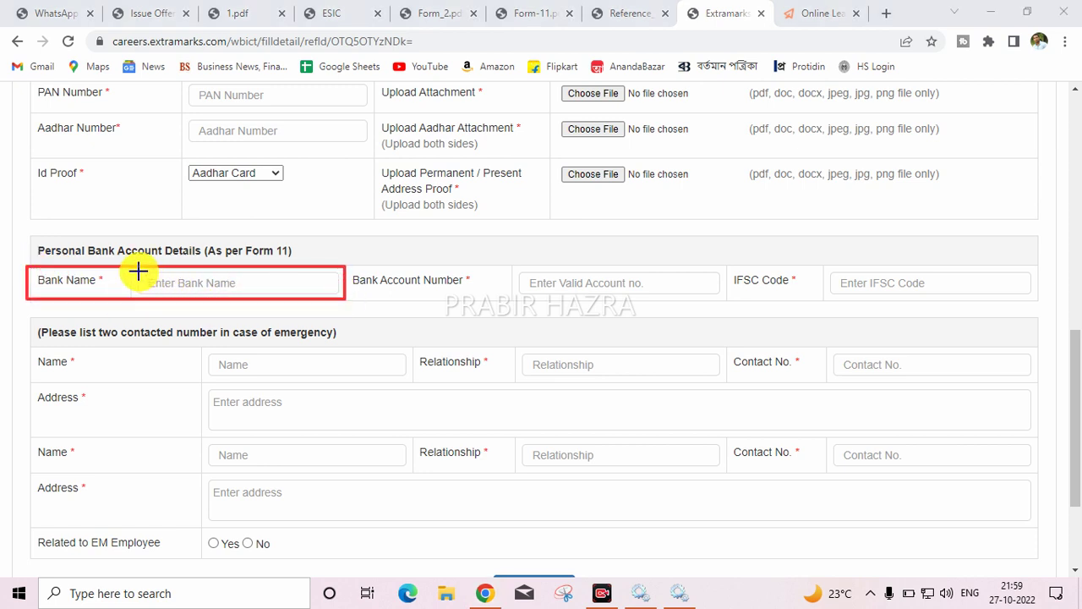
left_click_drag(138, 271, 342, 296)
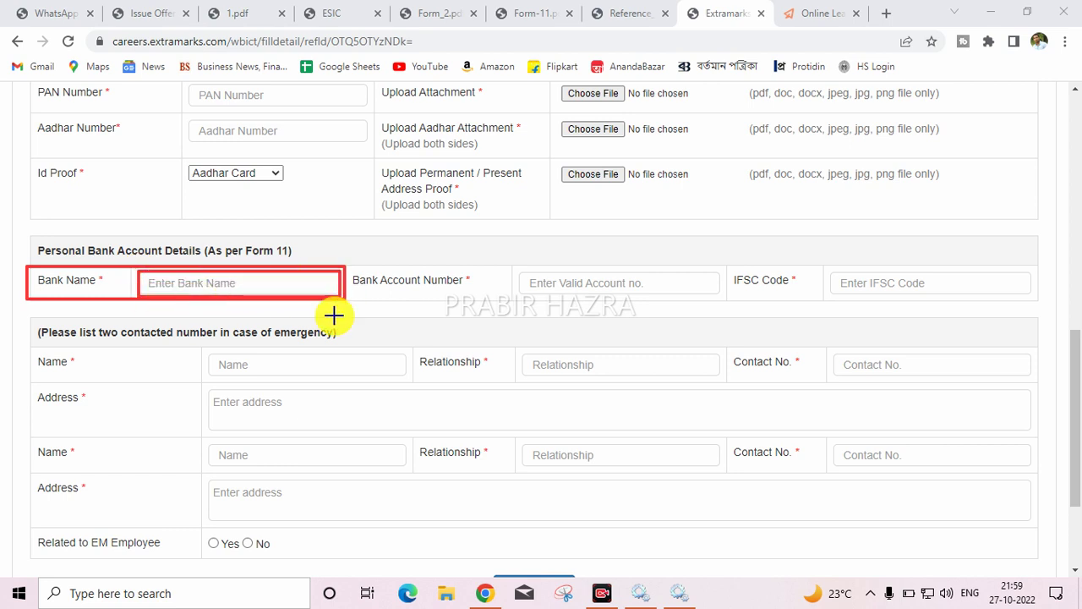
left_click_drag(520, 272, 721, 292)
left_click_drag(831, 267, 1031, 297)
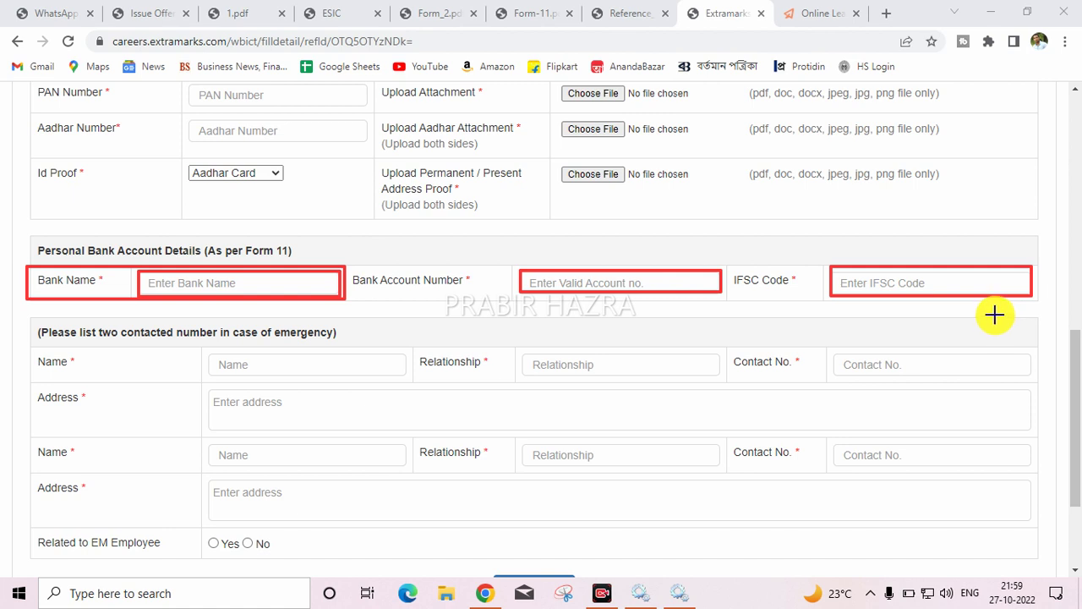
Outline the emergency contact heading and the first contact's Name, Relationship, Contact No. and Address fields in red.
mouse_move(28, 319)
left_mouse_down()
mouse_move(71, 343)
mouse_move(345, 346)
left_mouse_up()
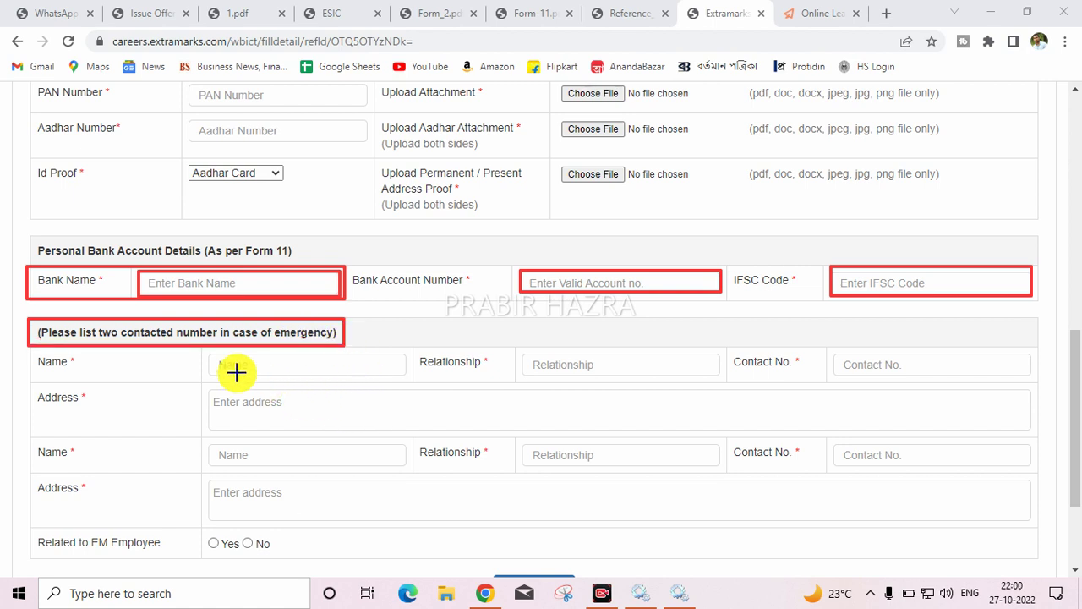
mouse_move(204, 350)
left_mouse_down()
mouse_move(285, 370)
mouse_move(402, 376)
left_mouse_up()
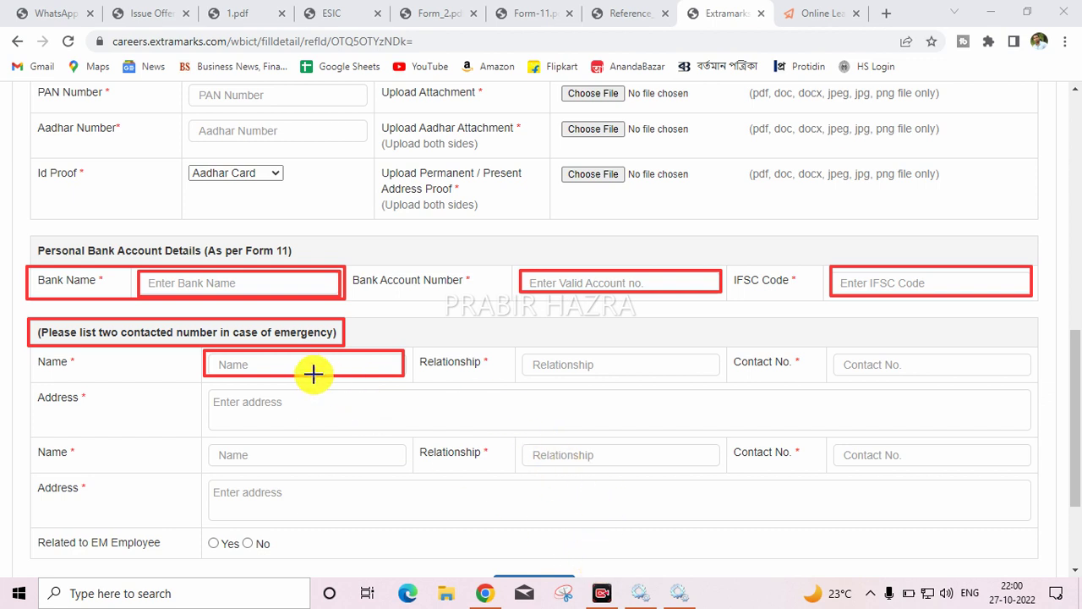
mouse_move(514, 346)
left_mouse_down()
mouse_move(521, 370)
mouse_move(723, 376)
left_mouse_up()
mouse_move(827, 342)
left_mouse_down()
mouse_move(838, 394)
mouse_move(1044, 387)
mouse_move(1037, 378)
left_mouse_up()
mouse_move(215, 389)
left_mouse_down()
mouse_move(245, 428)
mouse_move(478, 430)
left_mouse_up()
Outline the second emergency contact's Name, Relationship, Contact No. and Address fields in red.
mouse_move(208, 441)
left_mouse_down()
mouse_move(229, 459)
mouse_move(402, 466)
left_mouse_up()
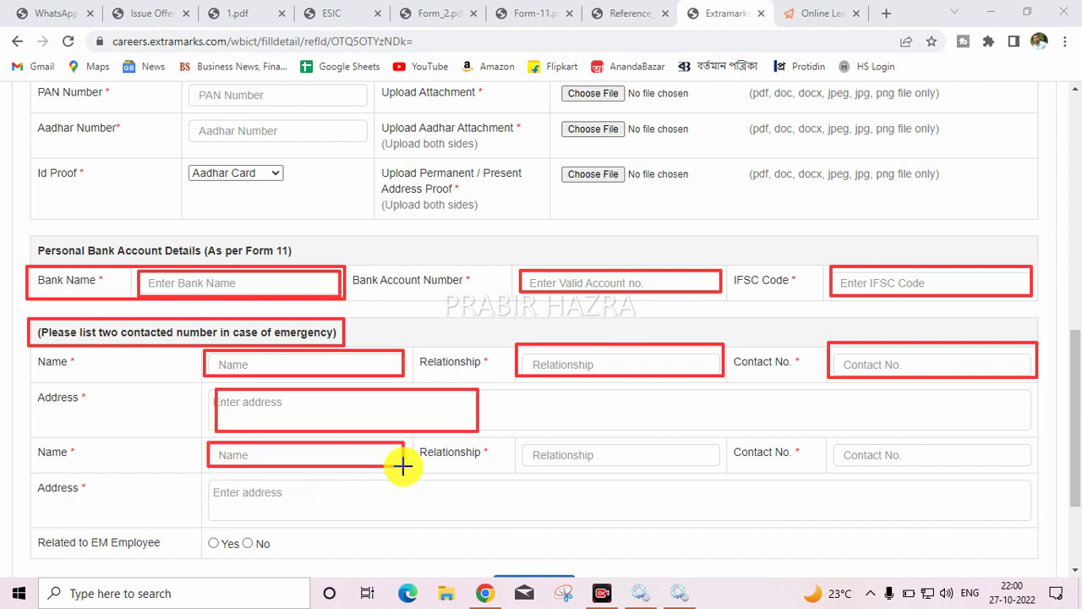
left_click_drag(524, 437, 732, 463)
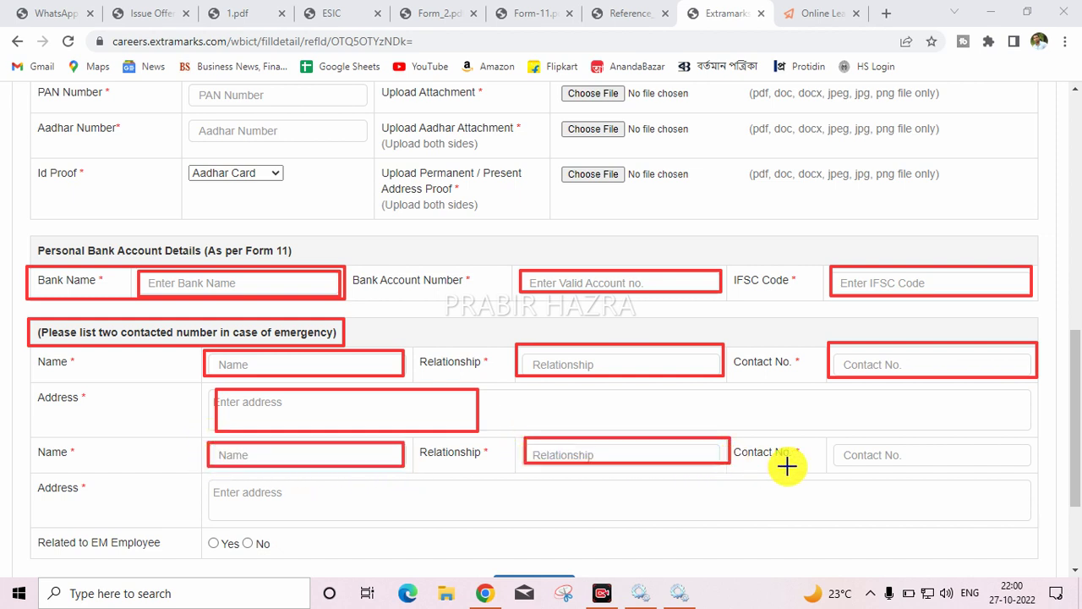
left_click_drag(828, 437, 928, 462)
left_click_drag(212, 478, 337, 511)
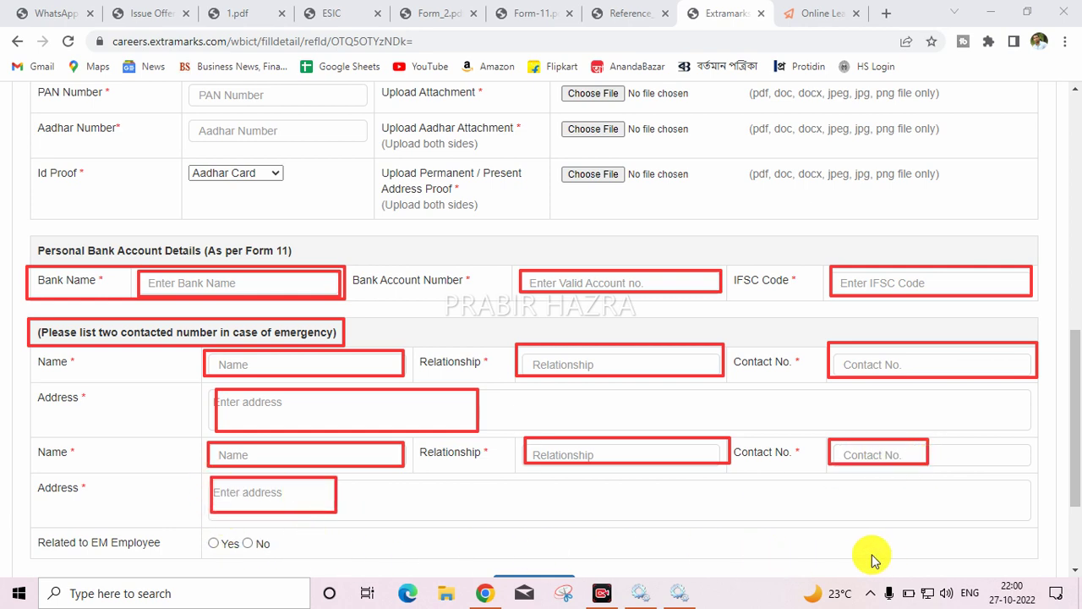
Clear the red outlines and try to save the Personal Information section with Related to EM Employee set to No.
key("Escape")
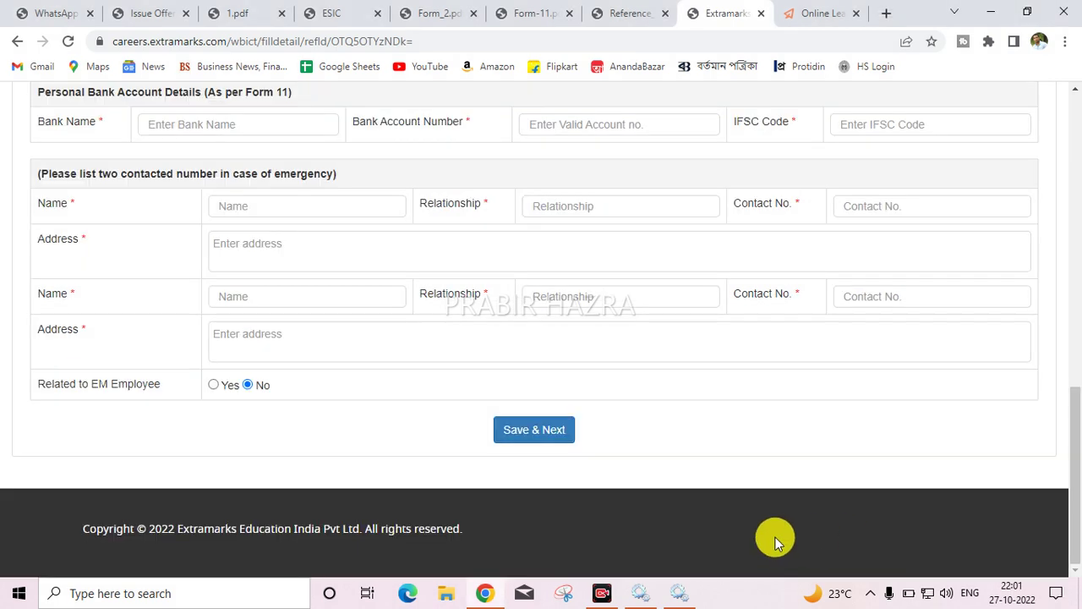
left_click(554, 440)
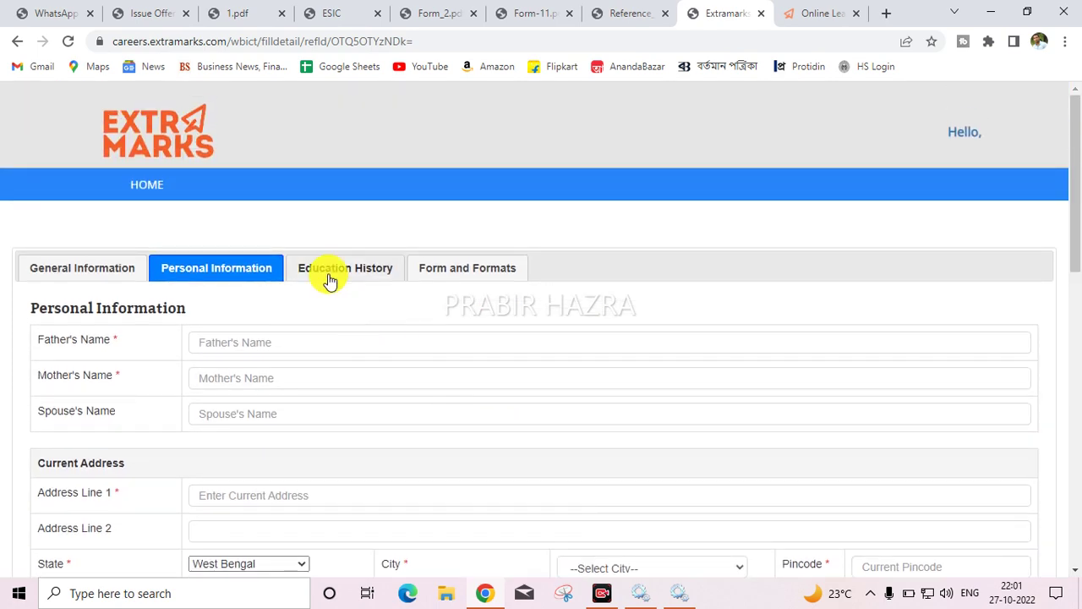
Open the Education History section and review the Qualification Type choices for the Others row, keeping Educational.
left_click(328, 272)
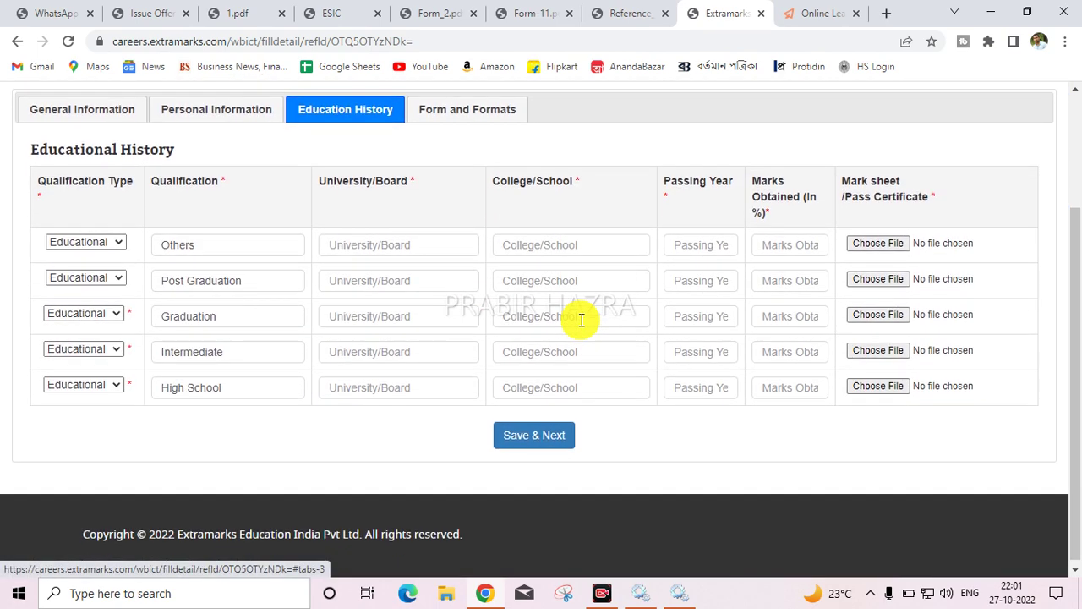
left_click(77, 244)
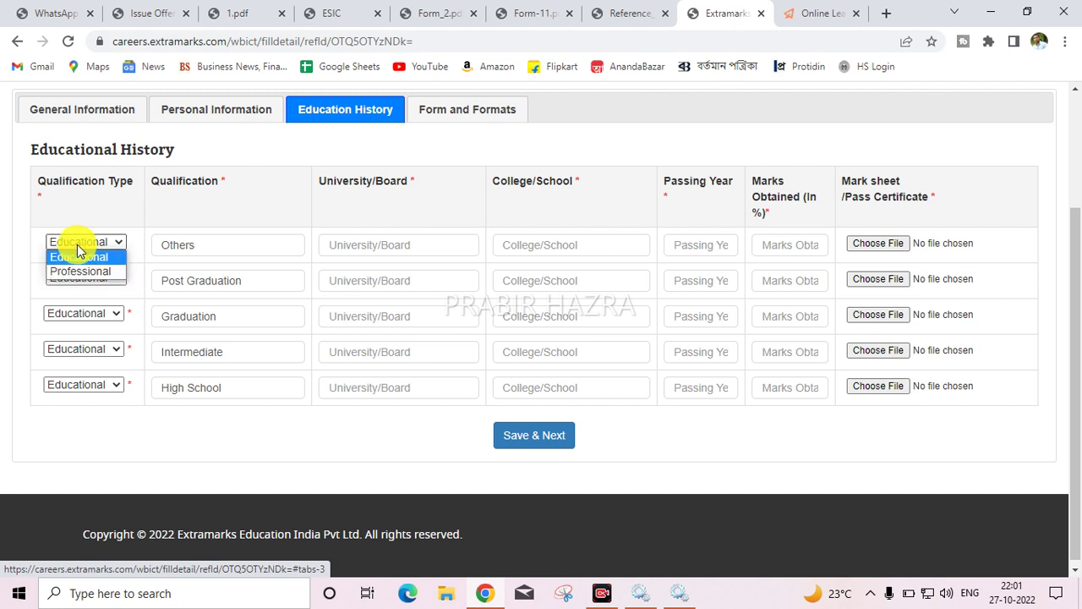
left_click(85, 254)
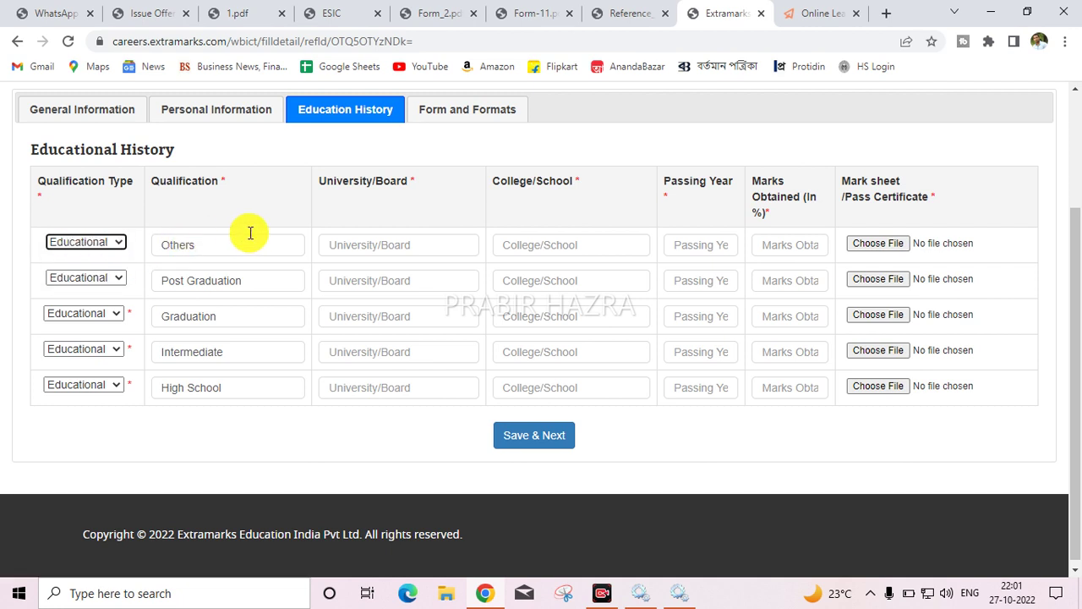
Go through the High School row's Qualification Type, University/Board, College/School, Passing Year and Marks Obtained fields, after the Graduation entry.
left_click(249, 313)
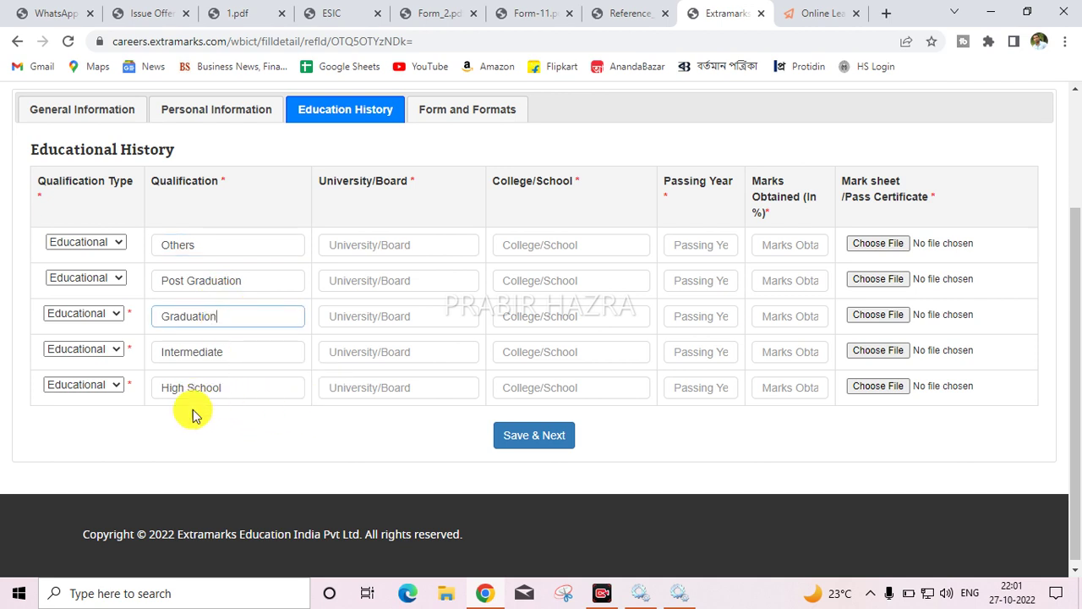
left_click(244, 395)
left_click(385, 396)
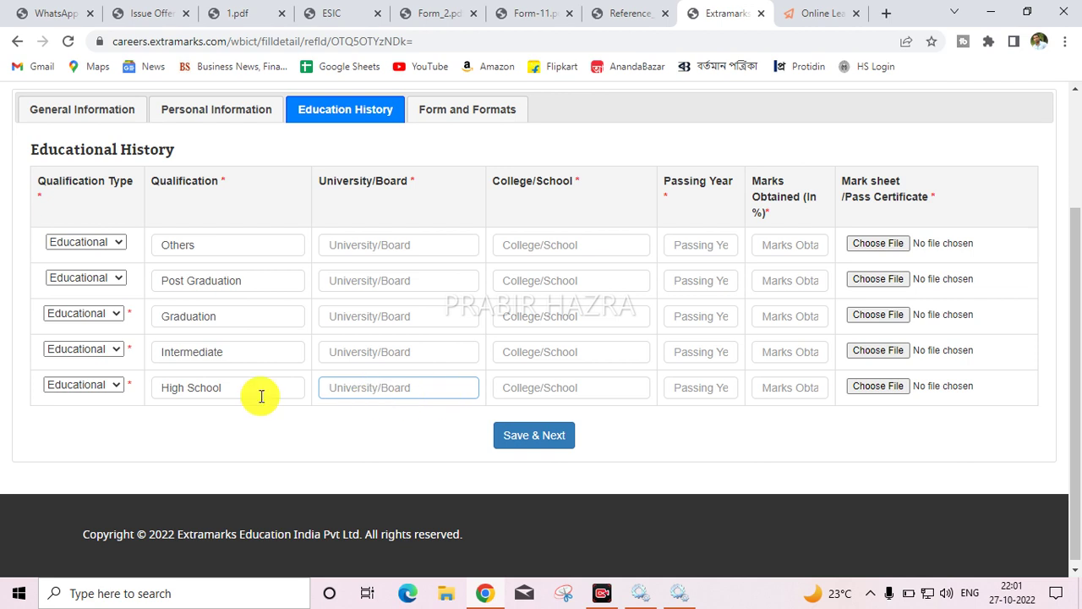
left_click(80, 386)
left_click(100, 398)
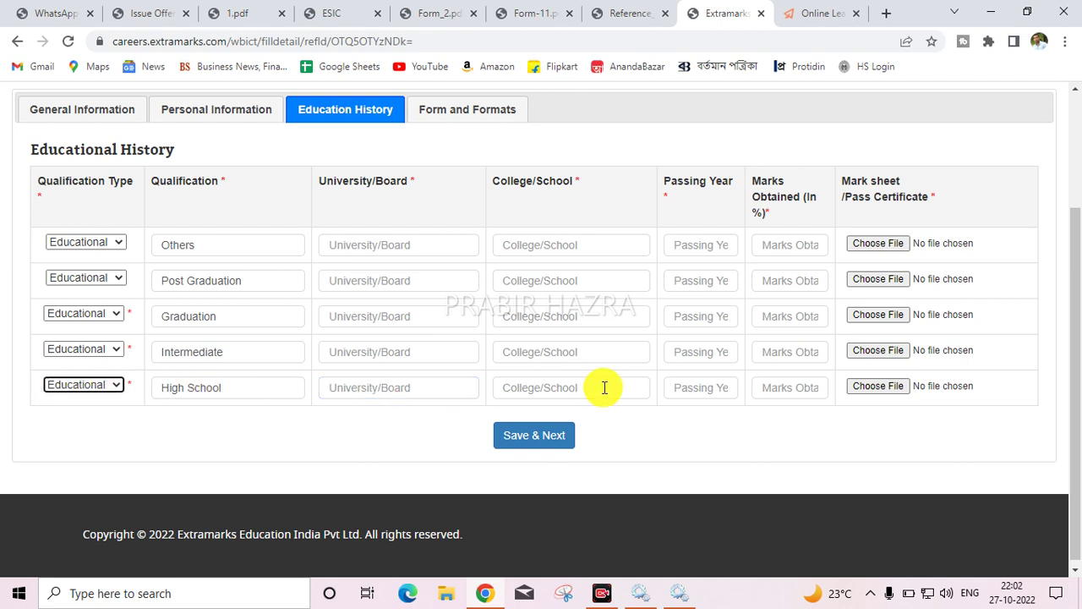
left_click(572, 386)
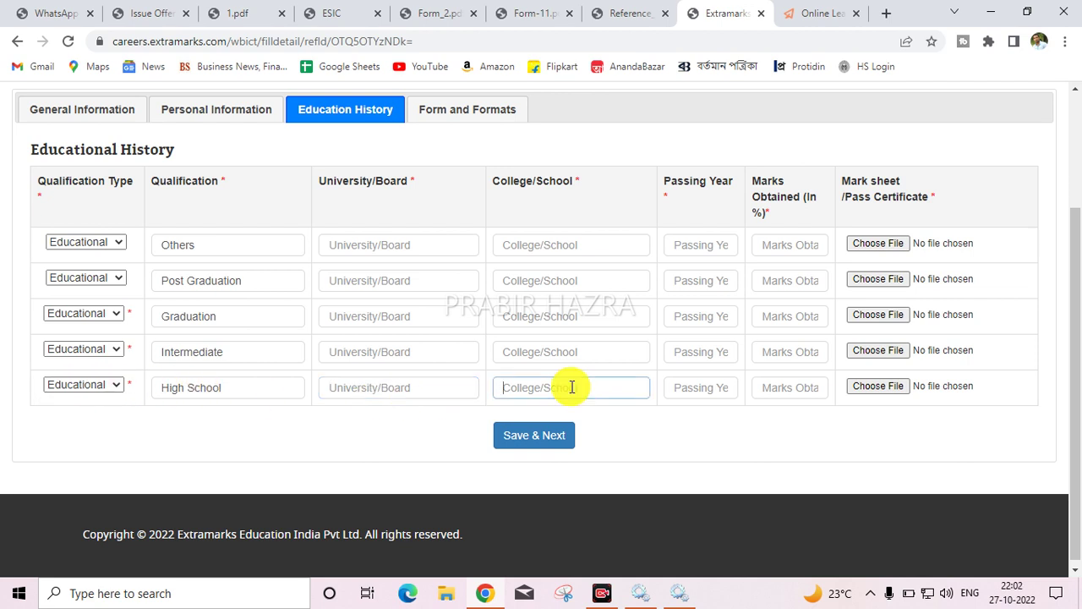
left_click(697, 389)
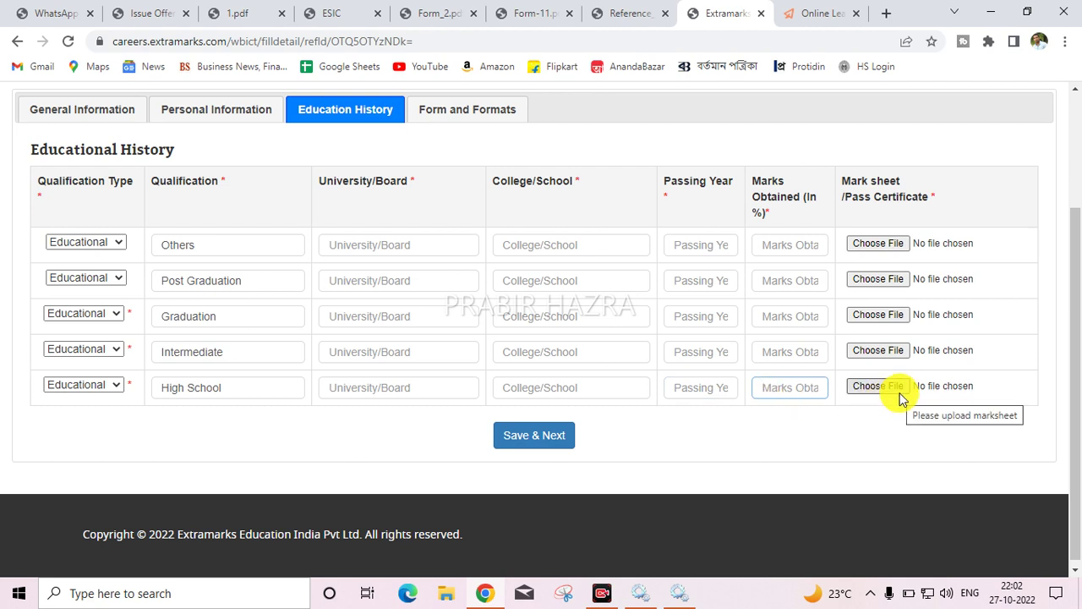
Check the Qualification Type choices for the Intermediate, Graduation, Post Graduation and Others rows, keeping Educational for each.
left_click(94, 350)
left_click(96, 353)
left_click(95, 311)
left_click(98, 309)
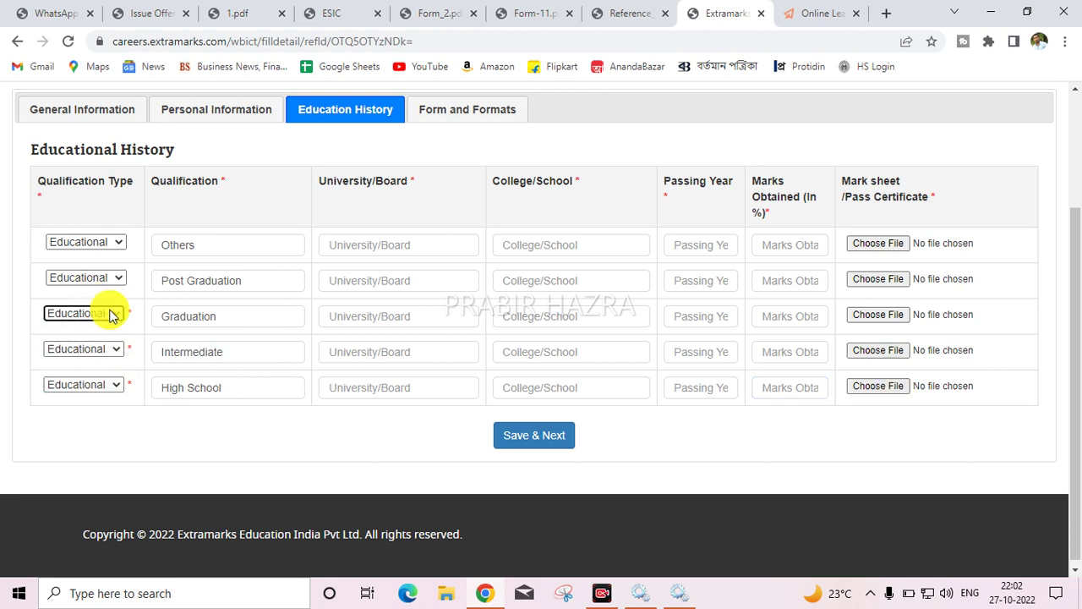
left_click(119, 279)
left_click(115, 280)
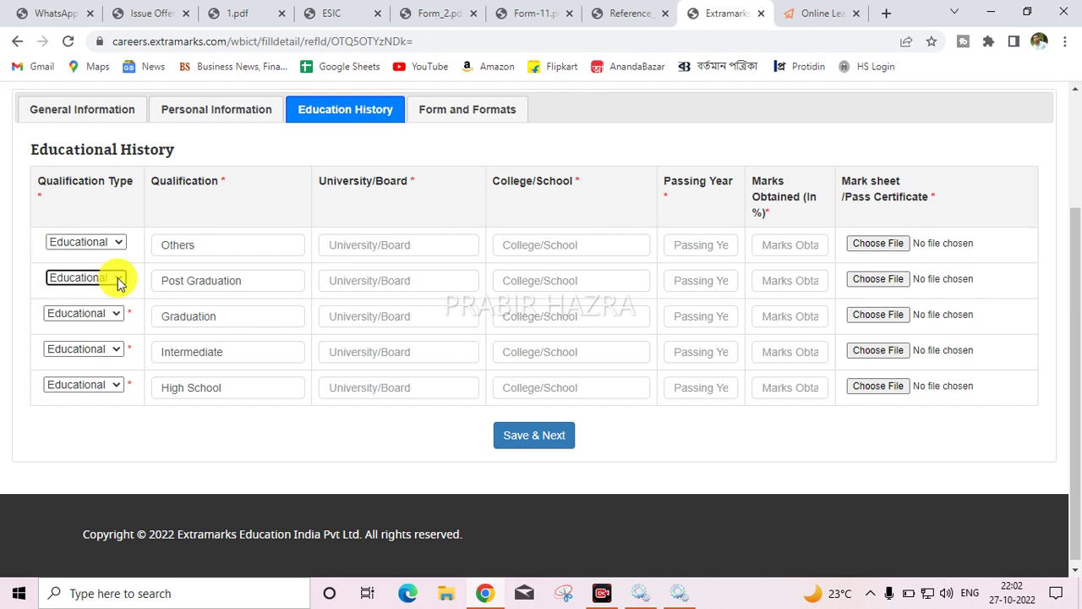
left_click(87, 241)
left_click(87, 242)
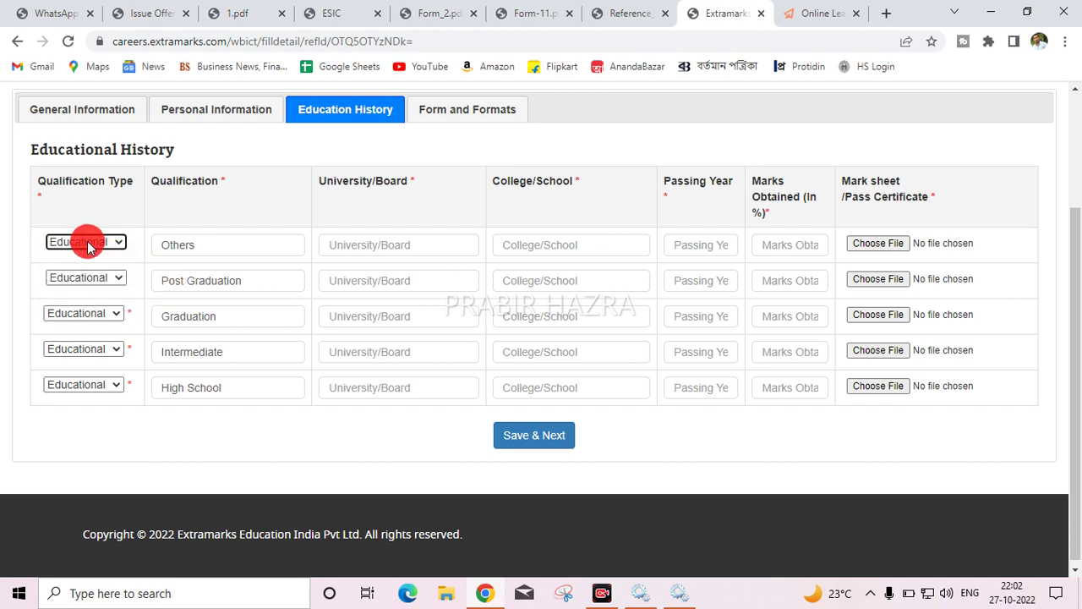
left_click(227, 244)
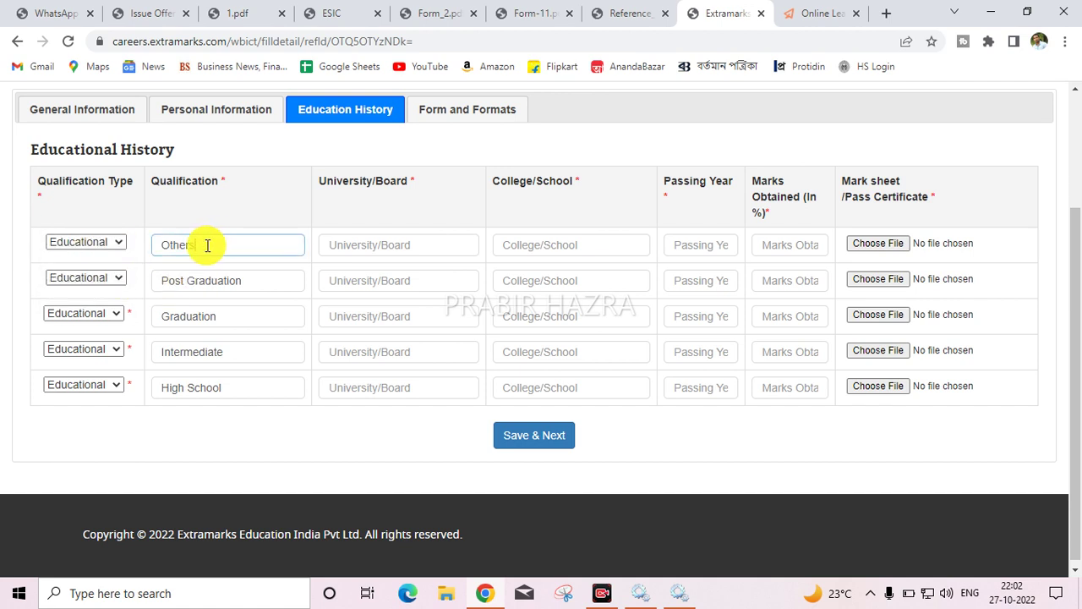
Examine the document list in the Form and Formats section and dismiss the Windows Security notification.
left_click(493, 117)
scroll(812, 362, "down", 1)
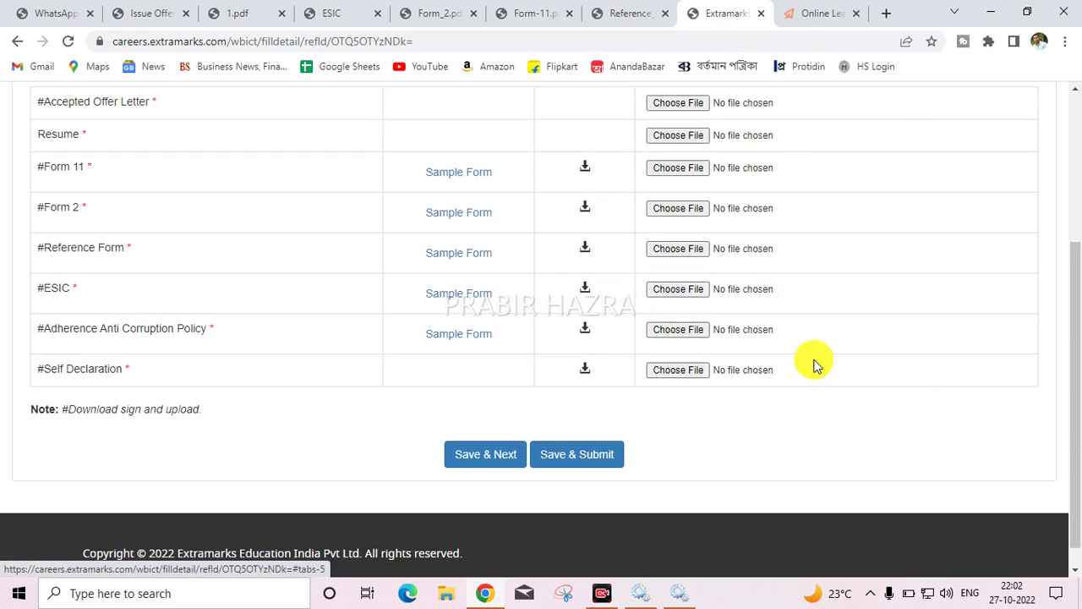
scroll(814, 366, "up", 1)
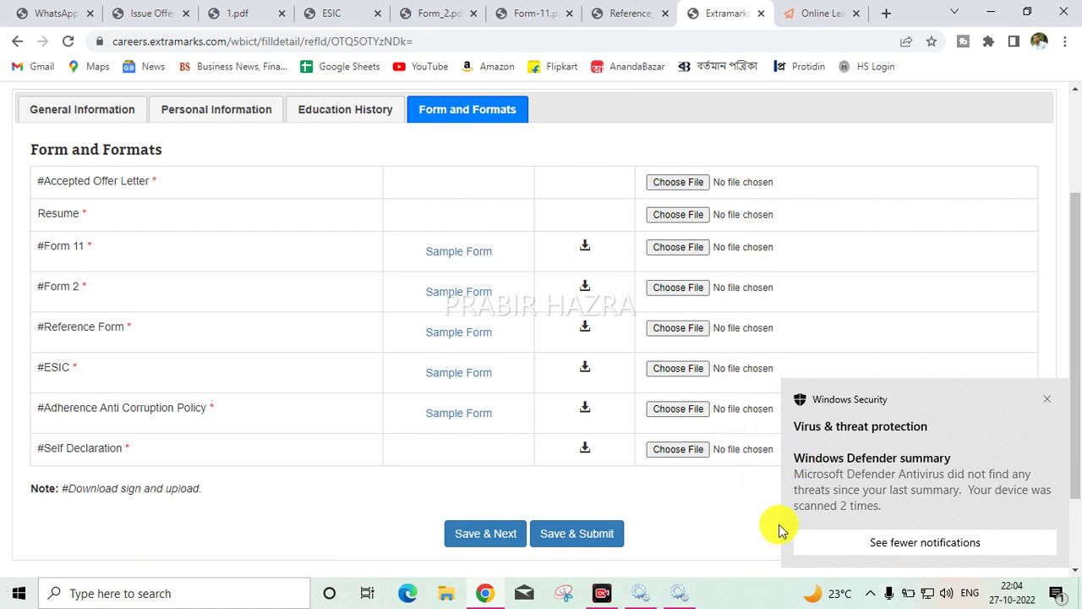
left_click(1049, 400)
left_click(875, 551)
Download the Form 11 sample form and read through the example entries in Form_11.pdf.
left_click(476, 254)
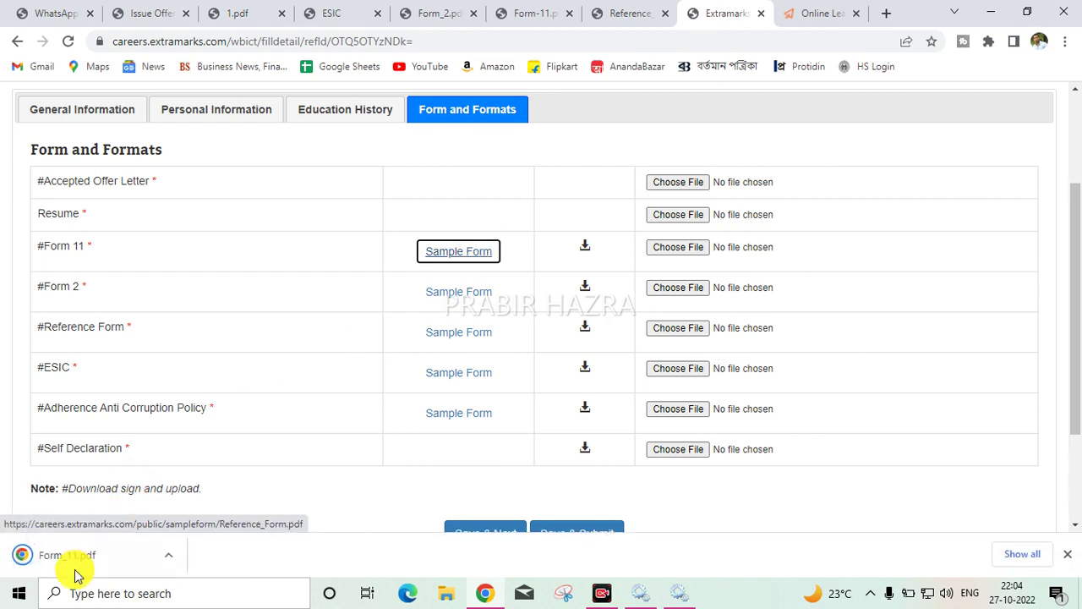
left_click(75, 568)
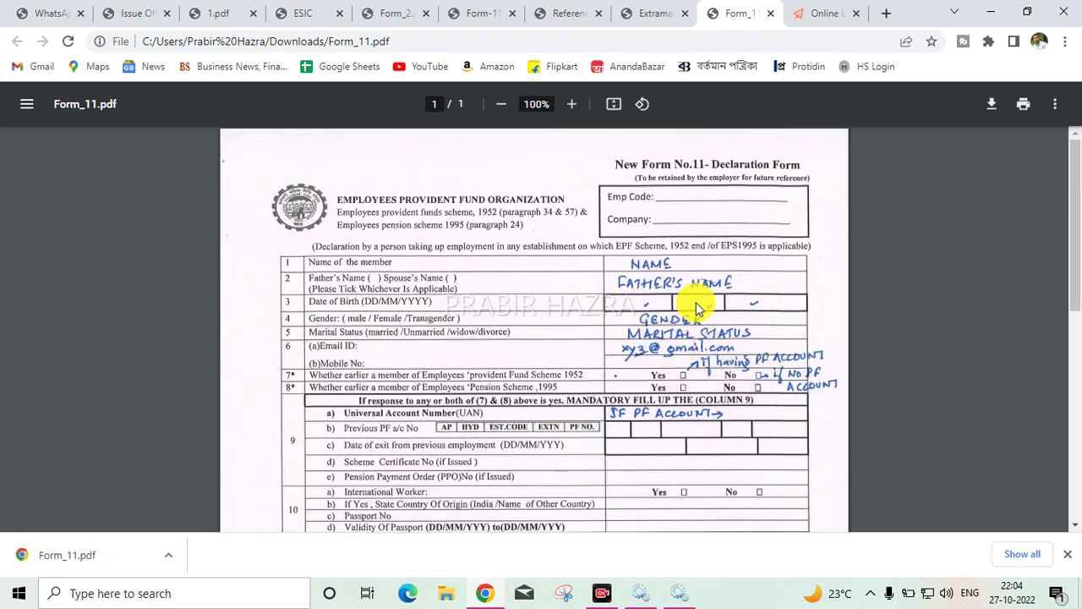
scroll(702, 311, "down", 1)
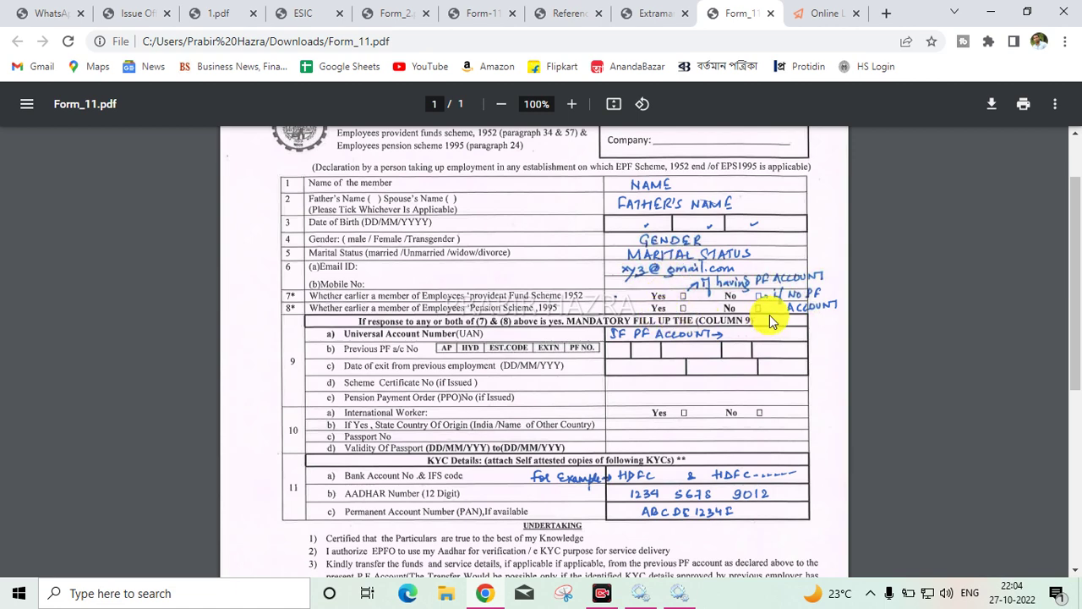
scroll(765, 386, "down", 2)
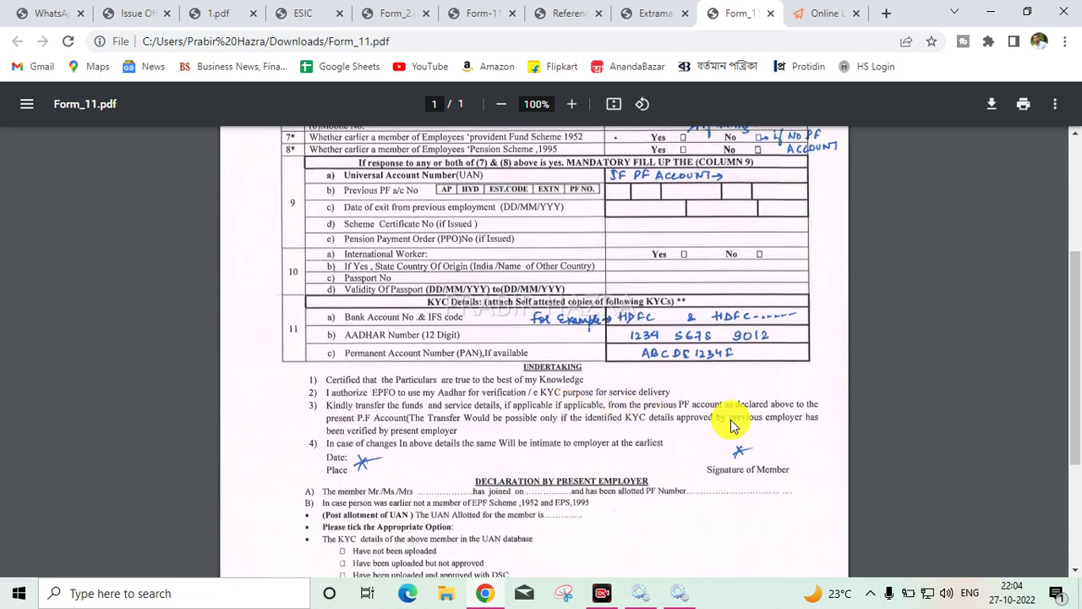
scroll(730, 426, "down", 3)
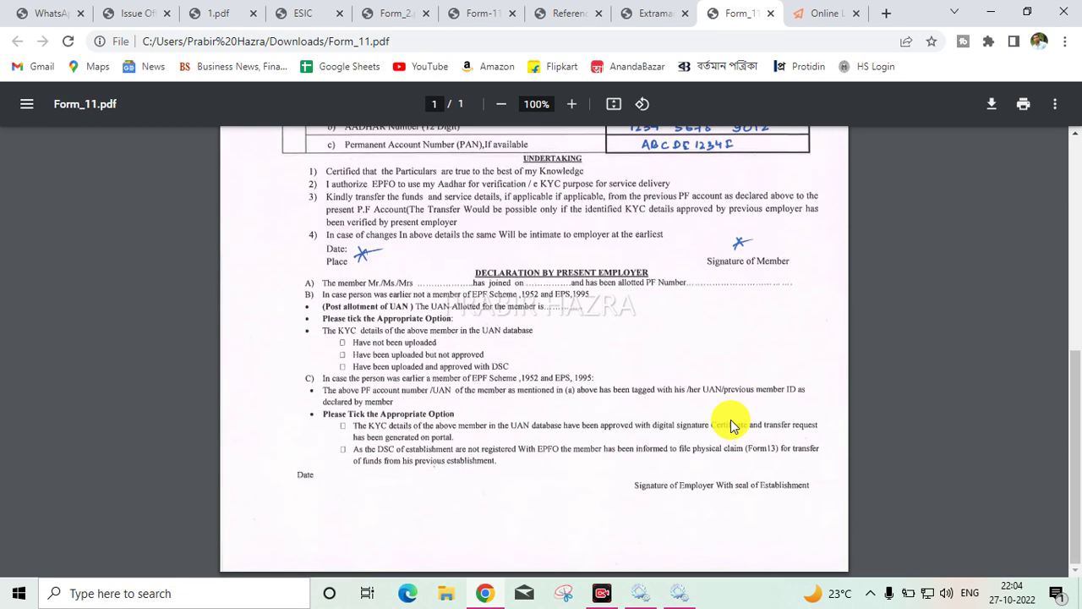
scroll(731, 423, "up", 5)
Return to the Extramarks form and examine the download and file upload options for each document under Form and Formats.
left_click(643, 14)
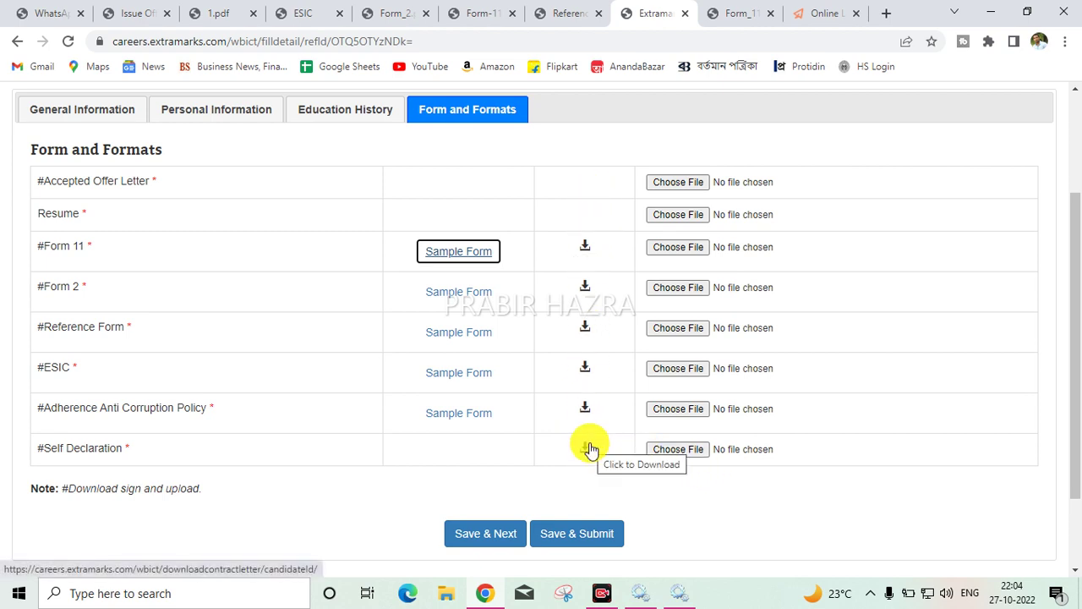
scroll(509, 284, "up", 1)
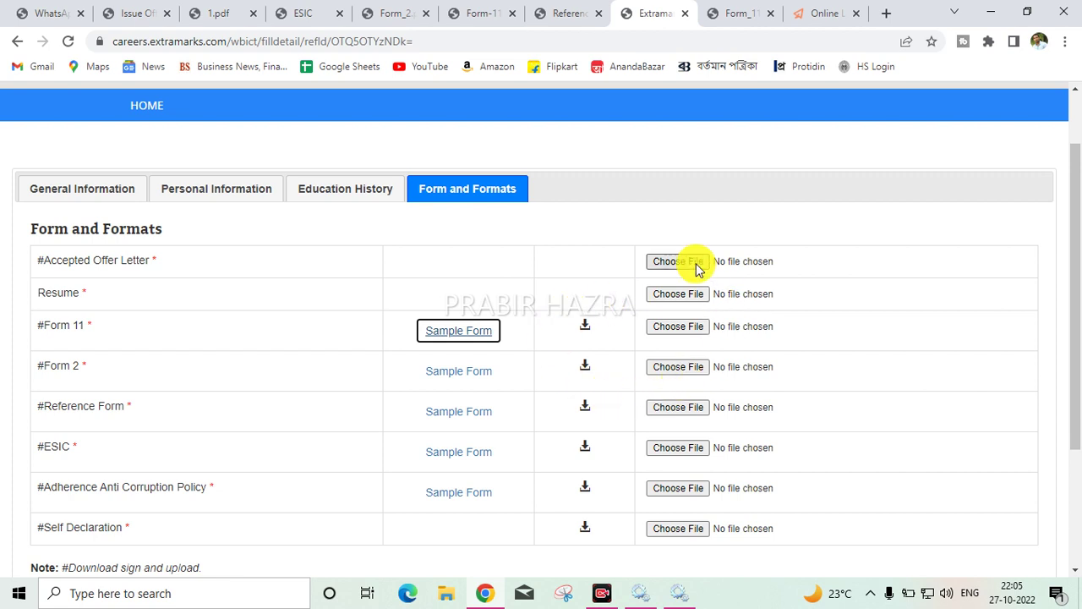
scroll(679, 379, "down", 3)
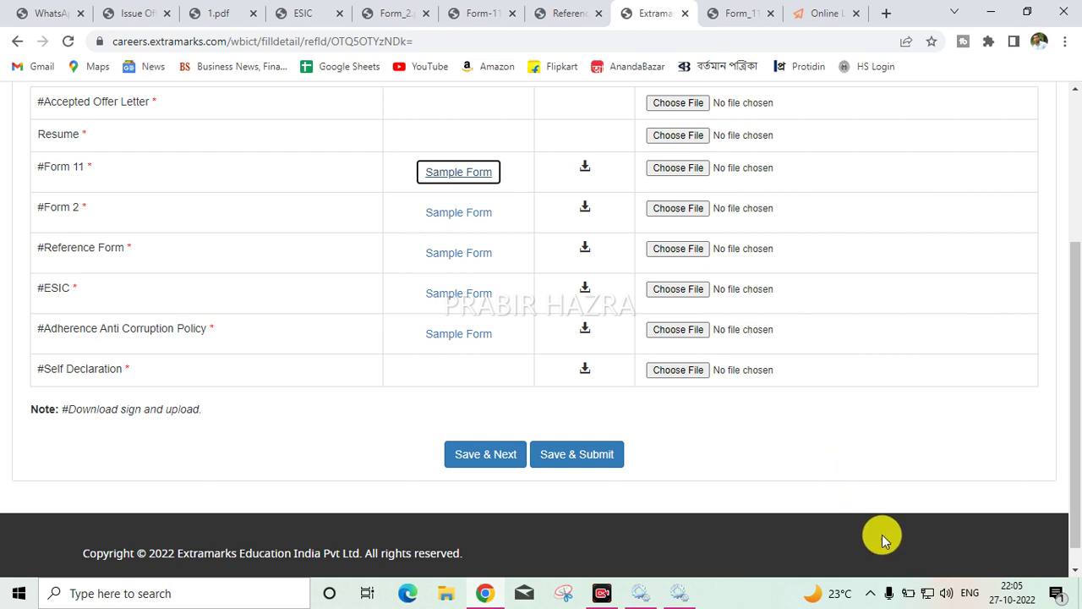
scroll(947, 525, "up", 3)
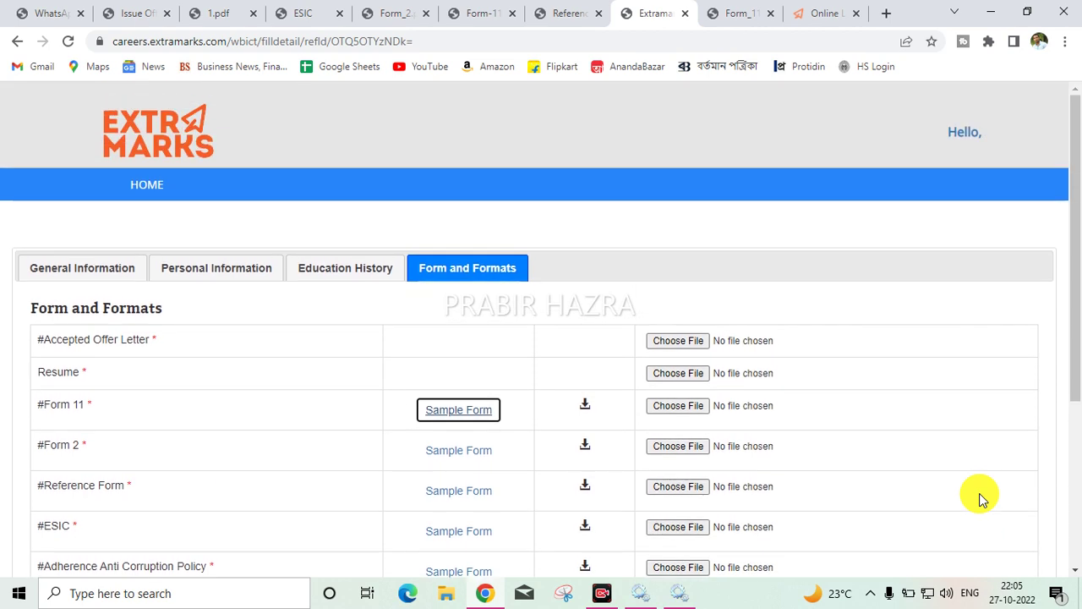
scroll(1006, 461, "down", 2)
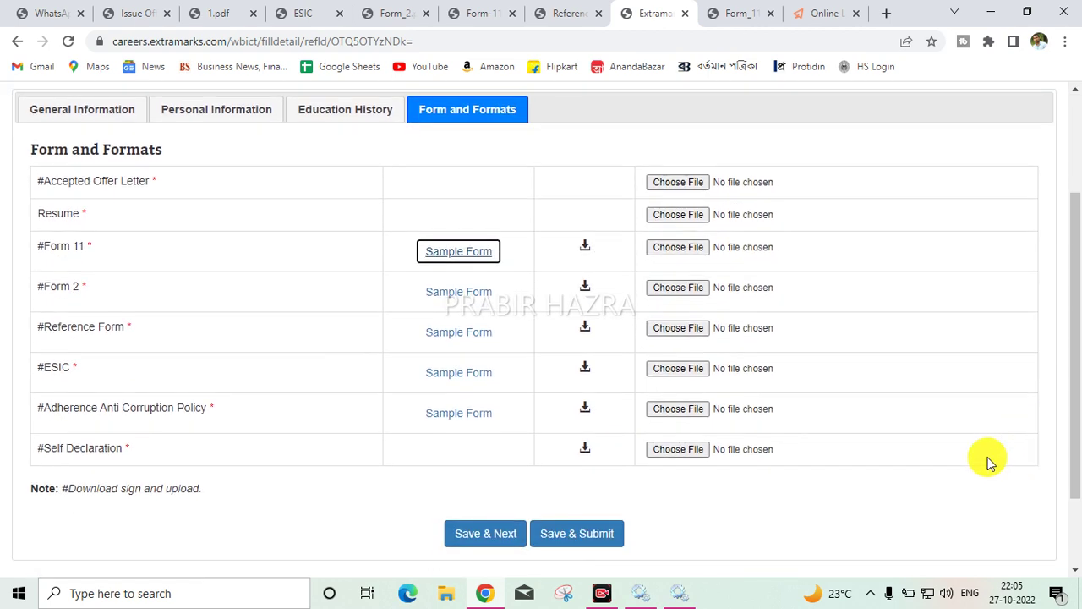